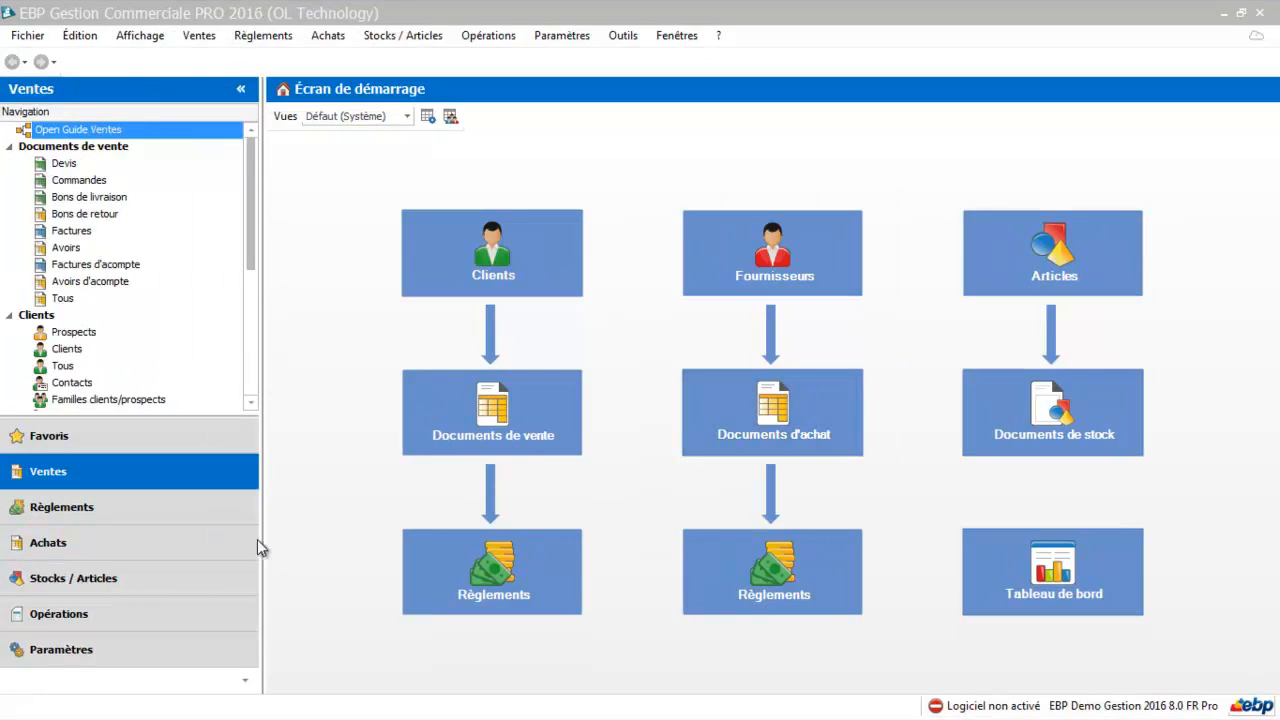
Create a new stock entry voucher (bon d'entrée) in the stock documents, using the Principal depot
click(138, 584)
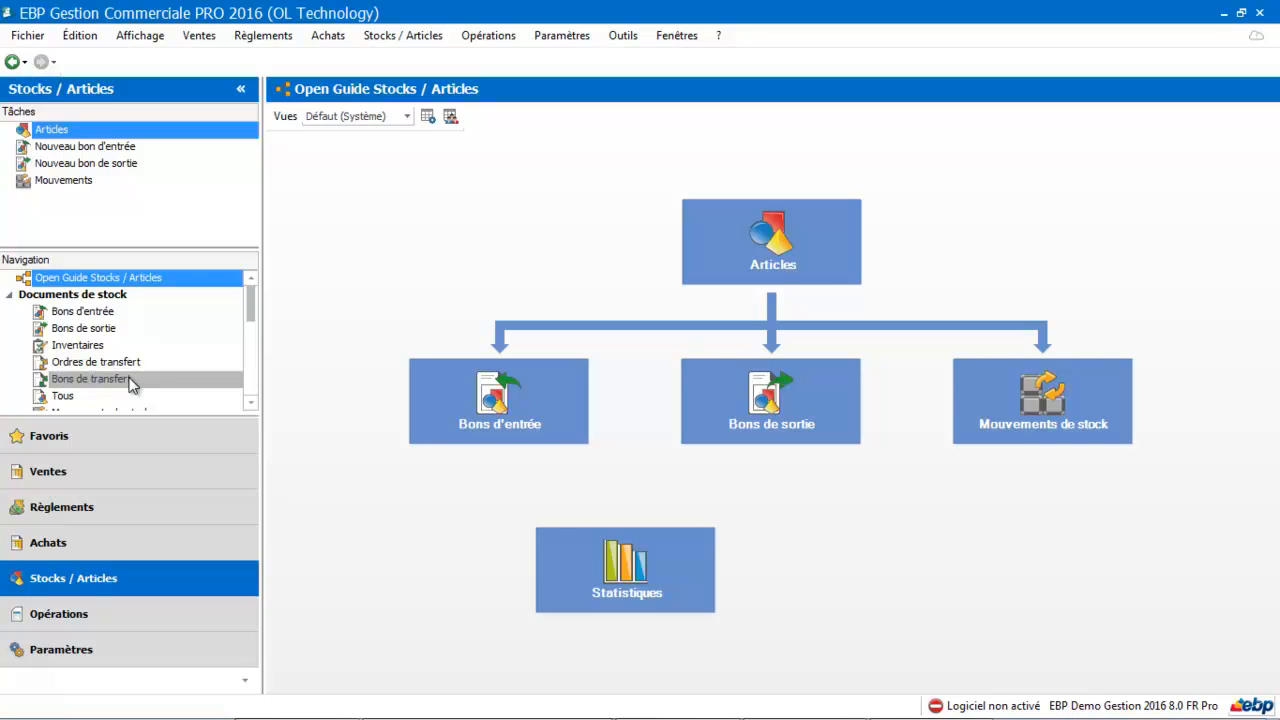
click(80, 312)
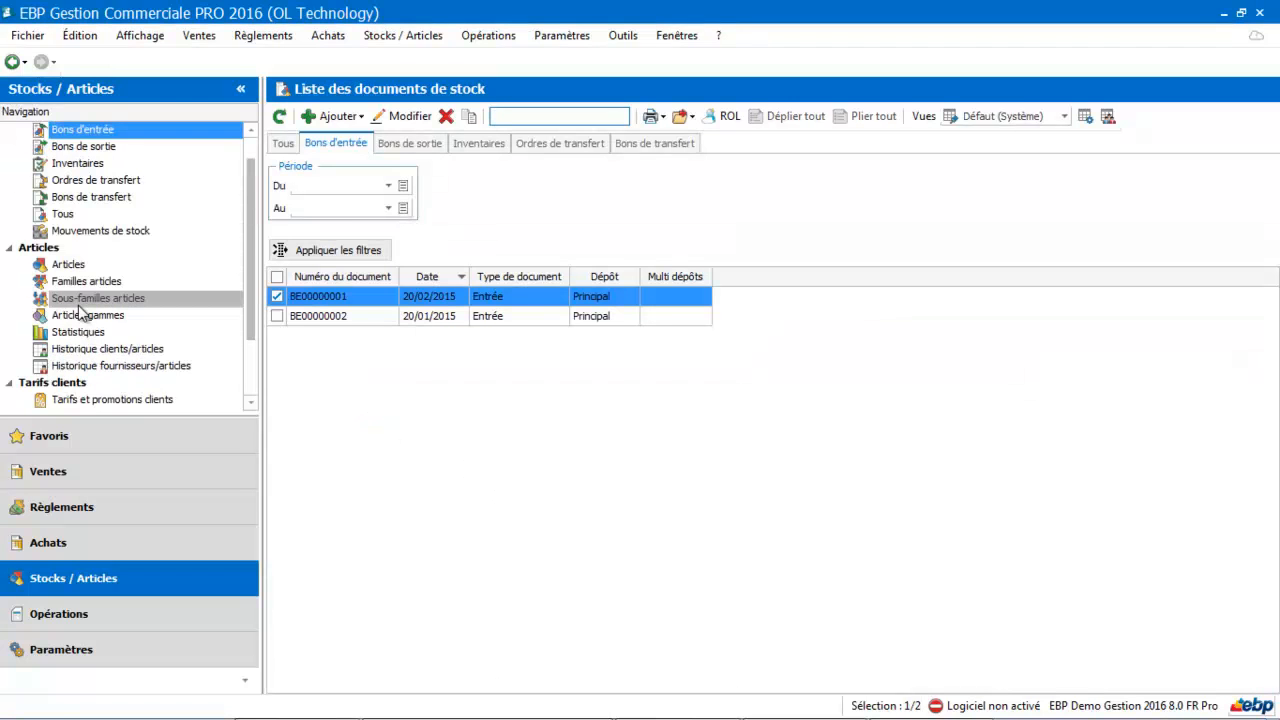
click(335, 120)
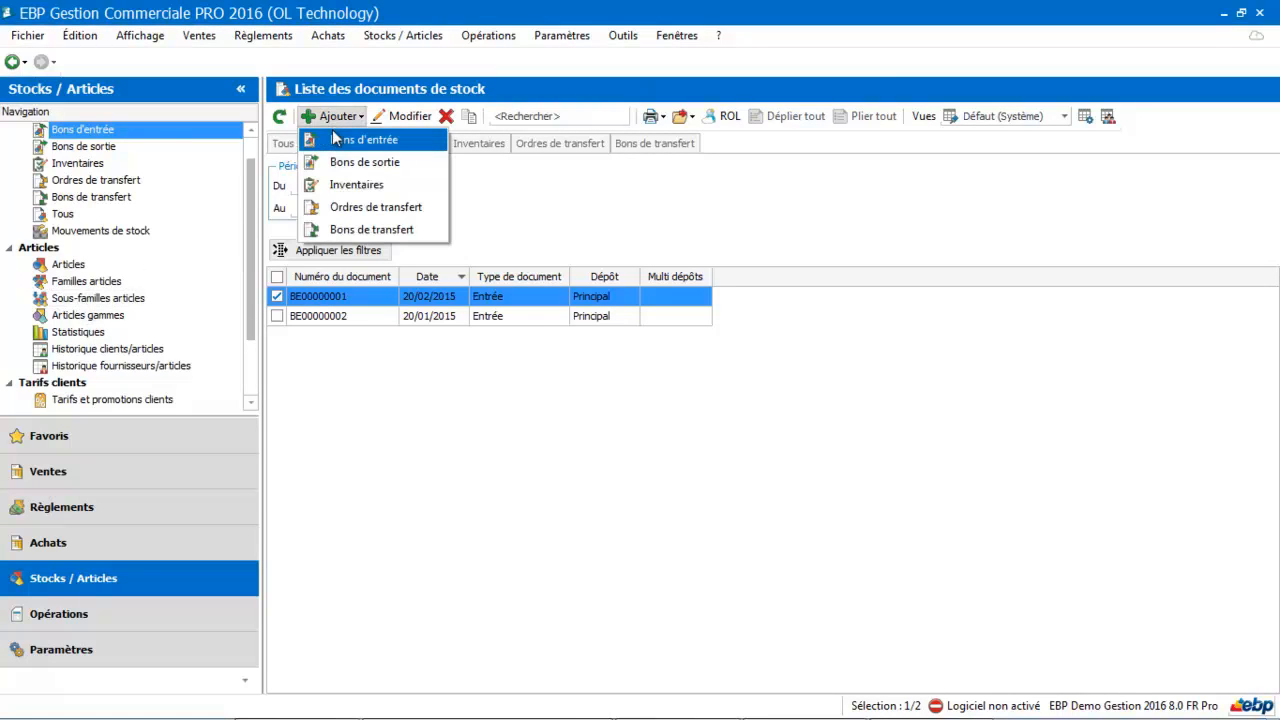
click(325, 137)
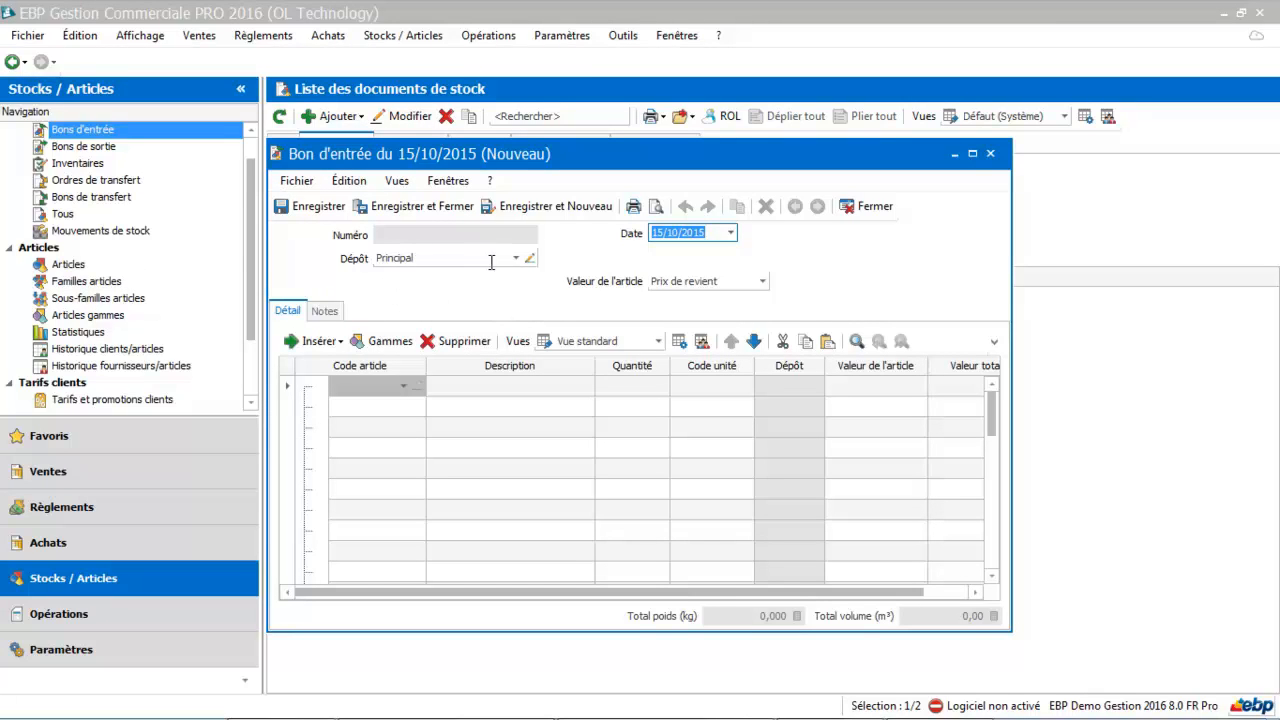
click(517, 262)
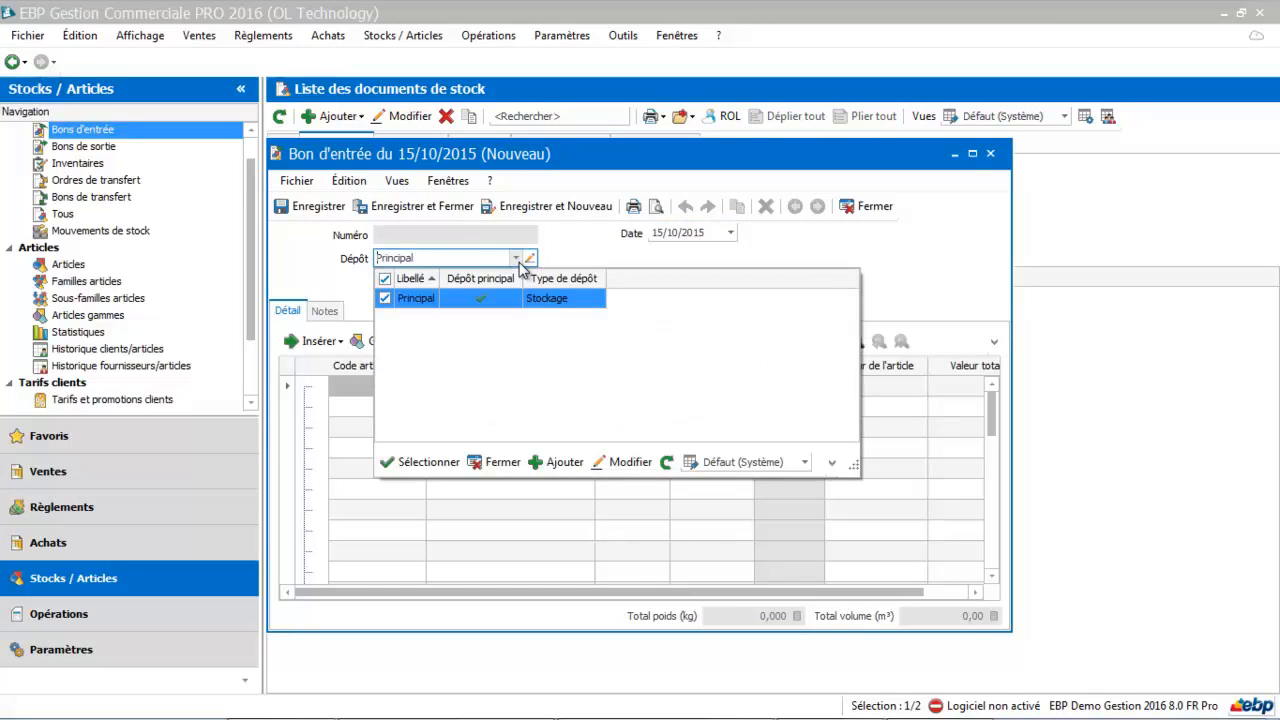
double_click(437, 300)
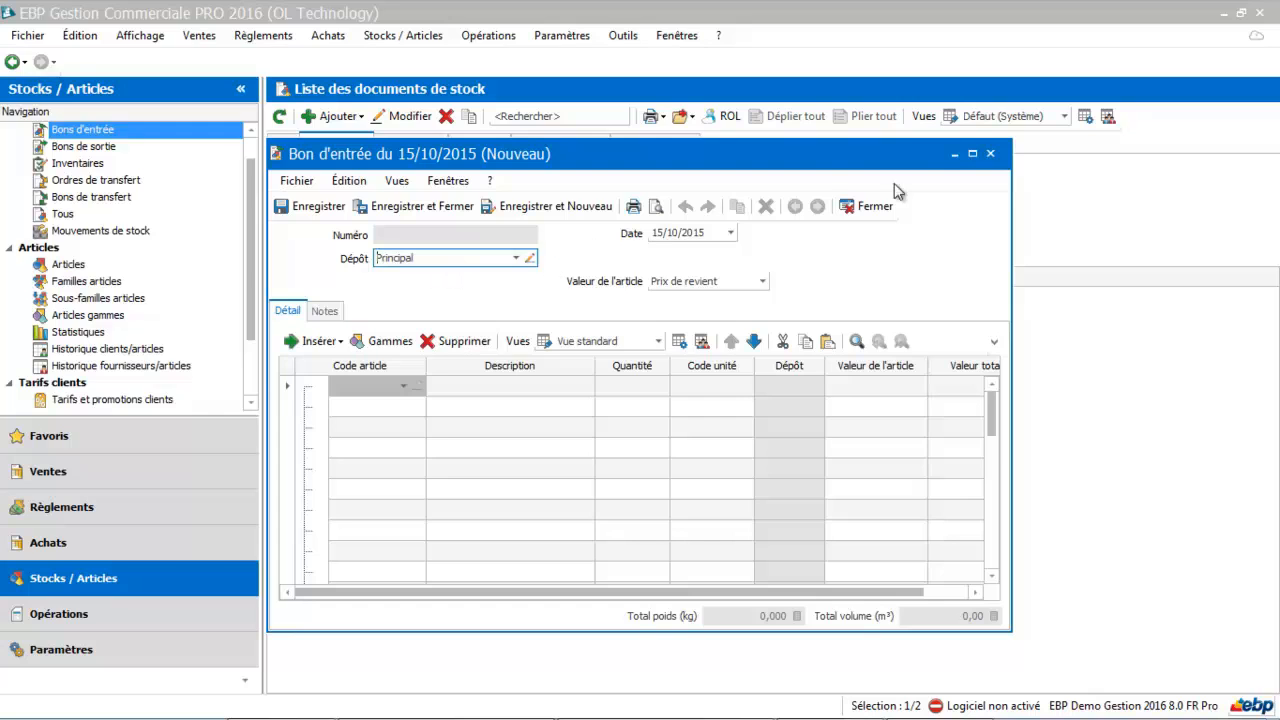
click(972, 155)
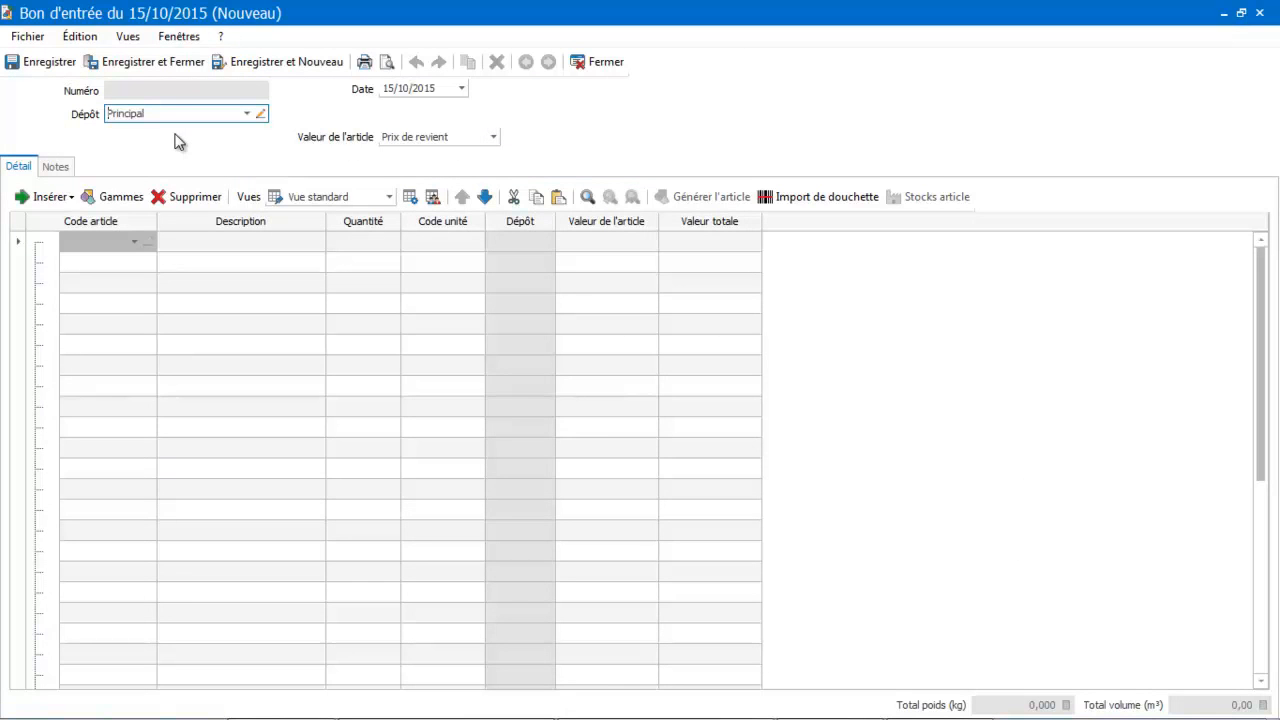
Add article ACTI0001 to the first line of the entry voucher
click(134, 243)
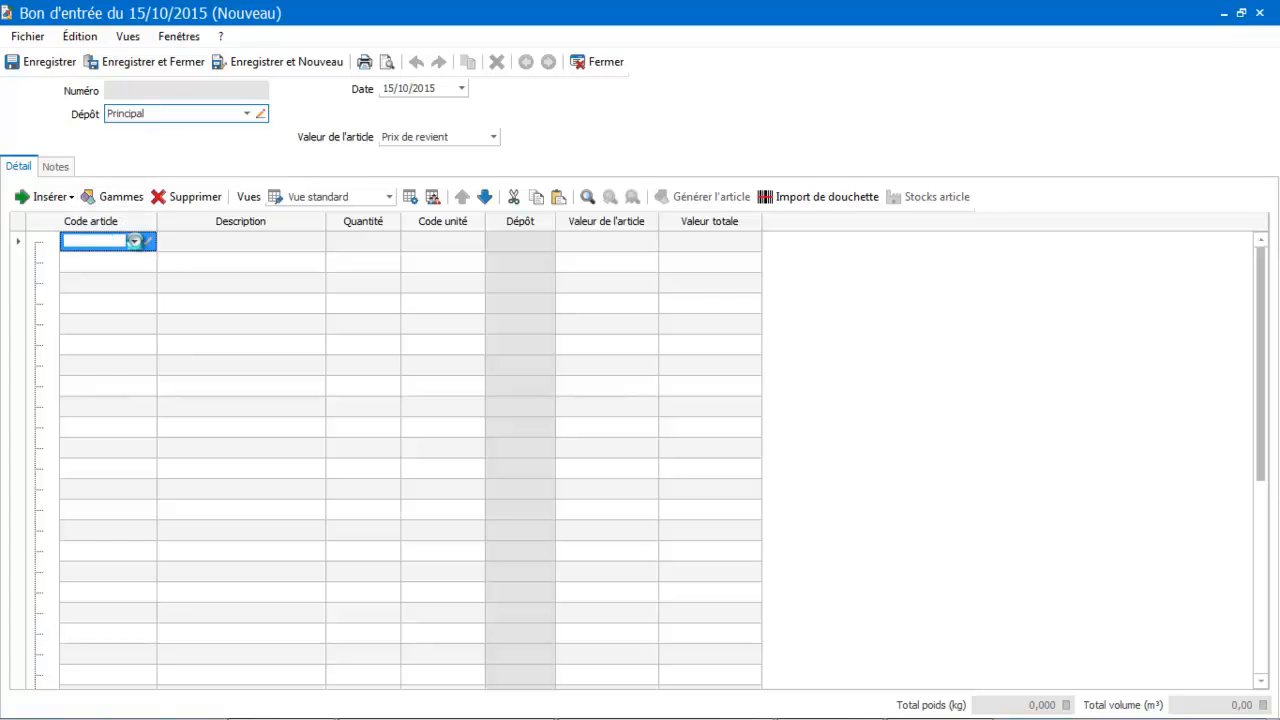
click(134, 241)
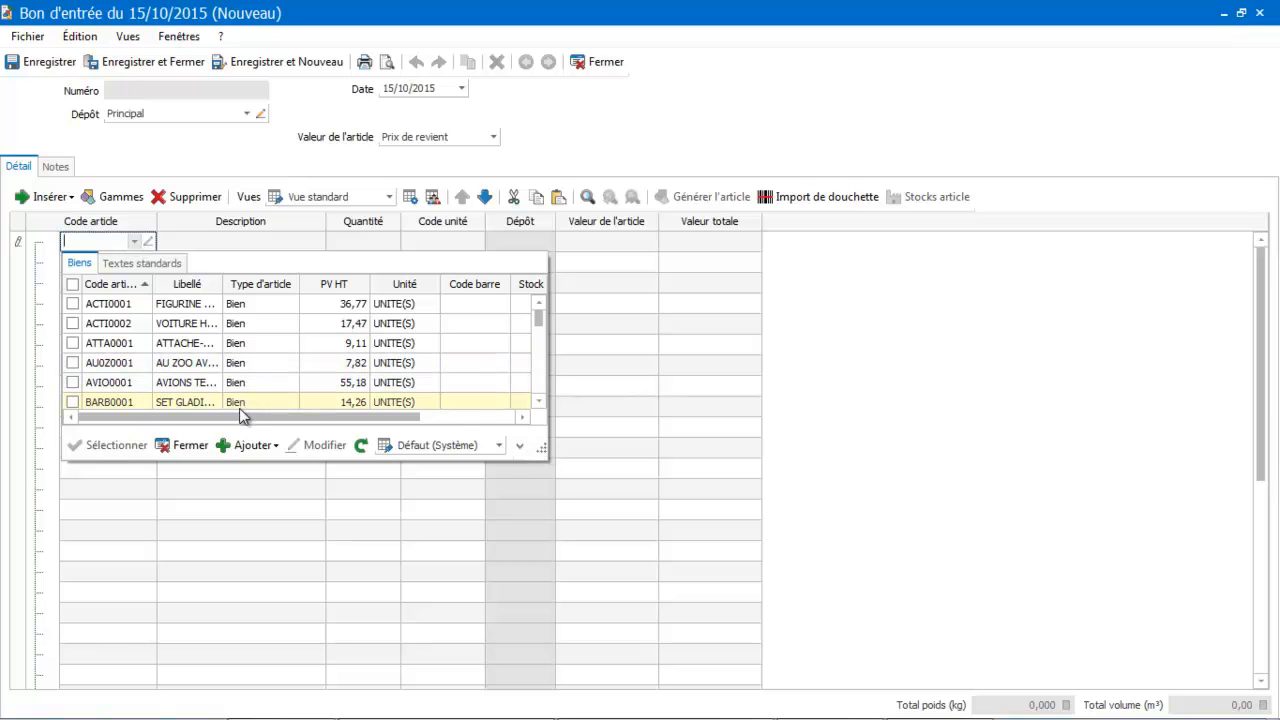
mouse_move(240, 415)
mouse_down()
mouse_move(349, 422)
mouse_move(237, 417)
mouse_up()
click(130, 311)
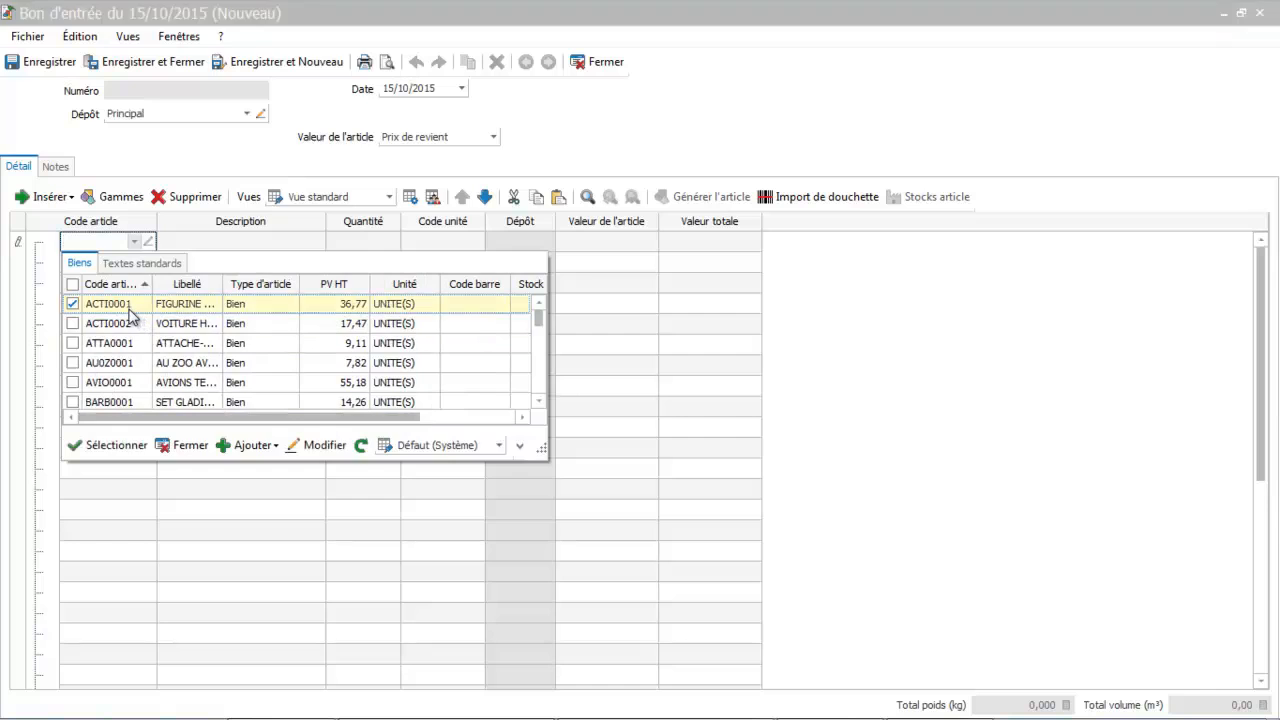
double_click(129, 310)
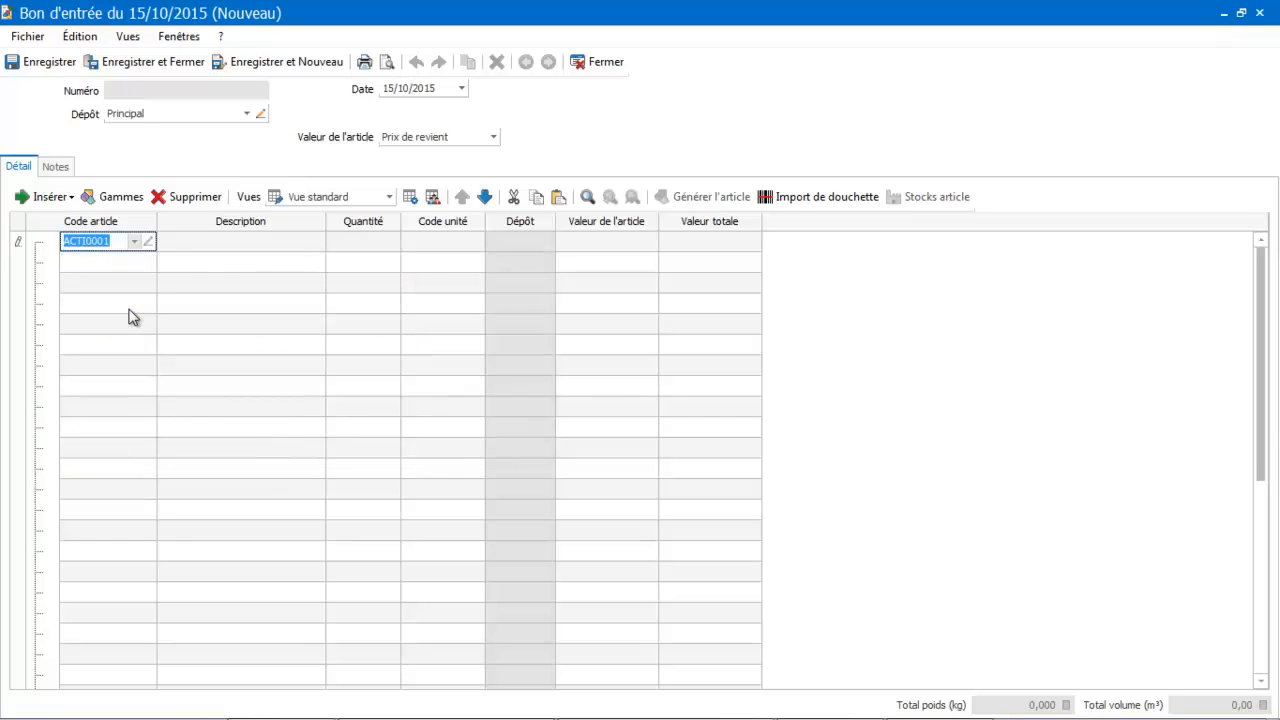
key(Tab)
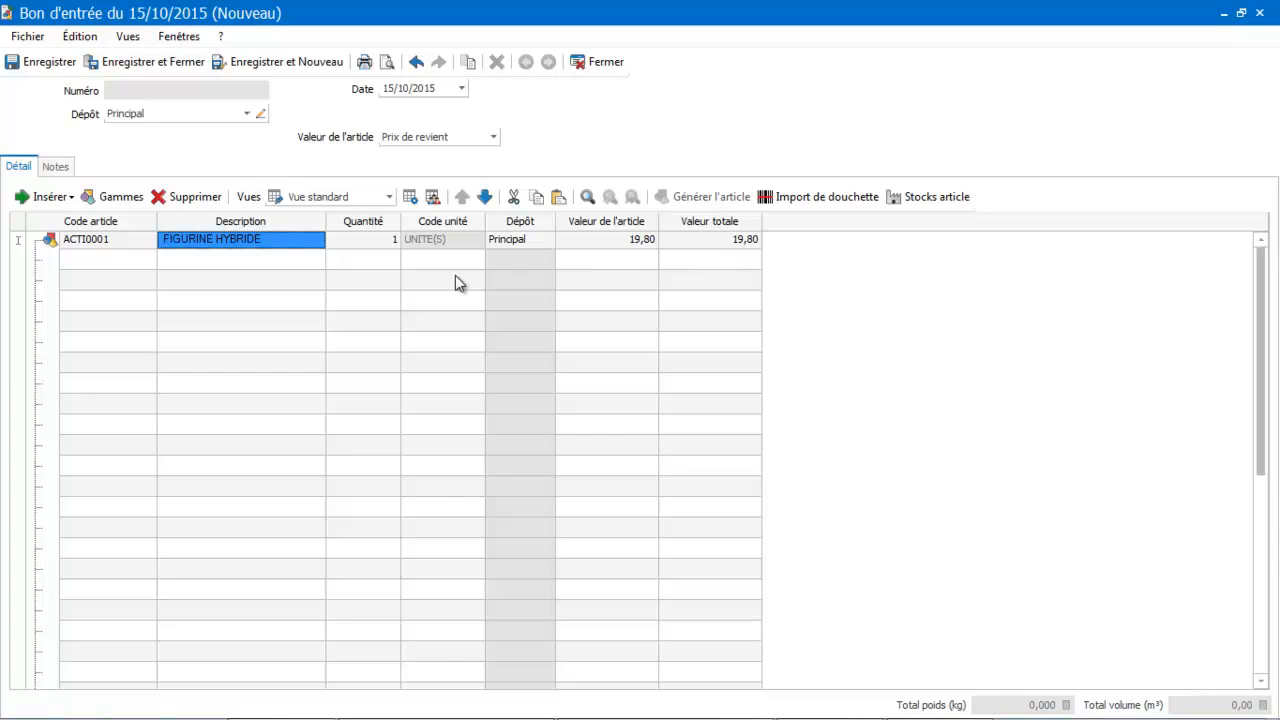
Set the quantity of the ACTI0001 line to 10, keeping its depot
click(366, 240)
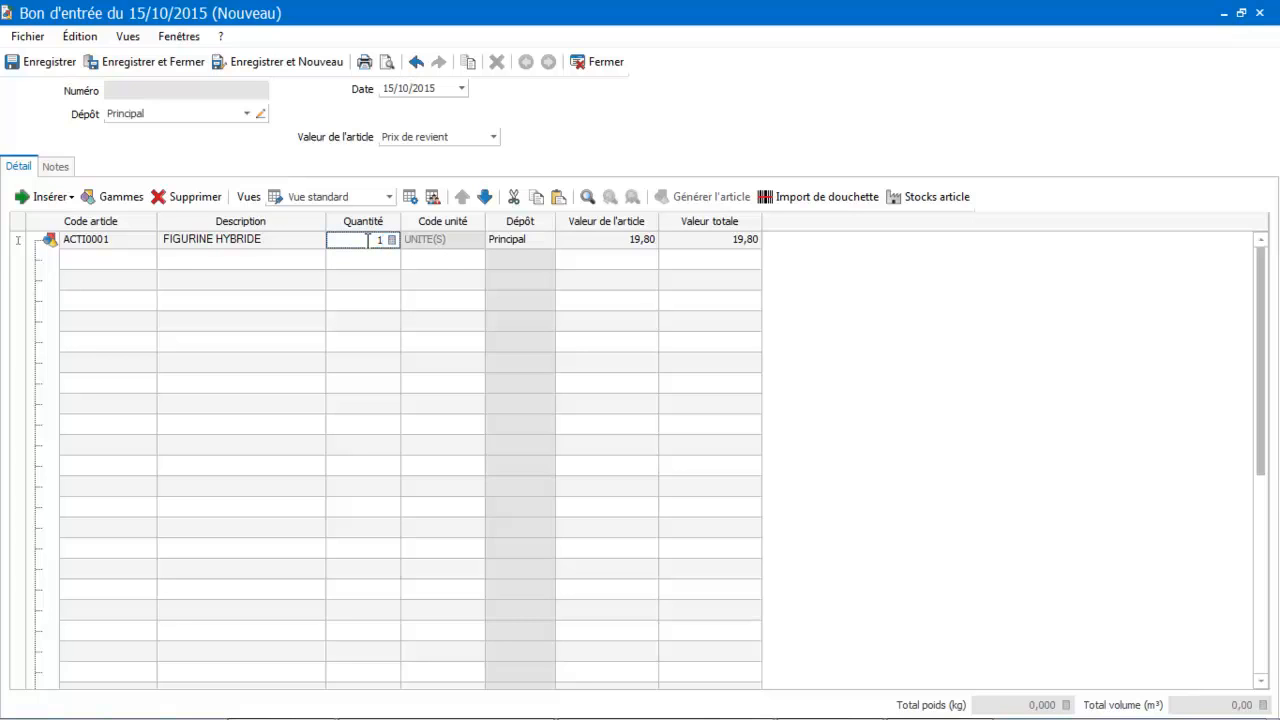
text(0)
key(Tab)
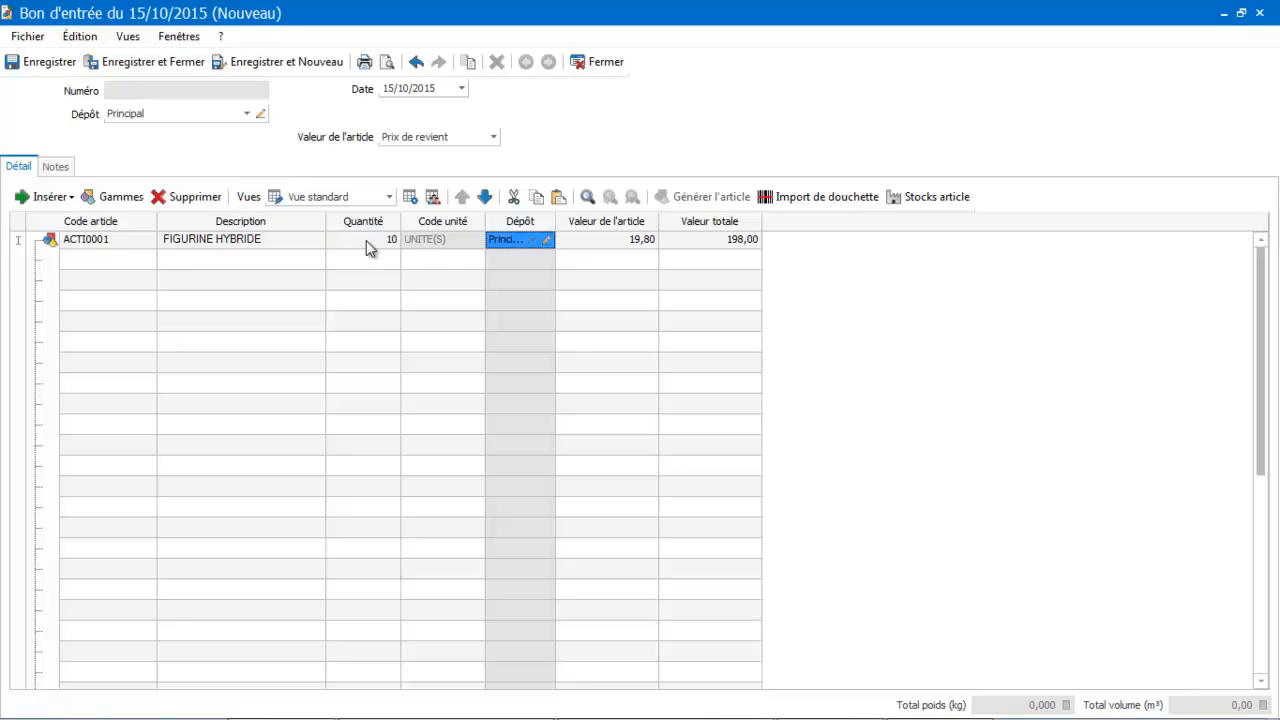
key(Tab)
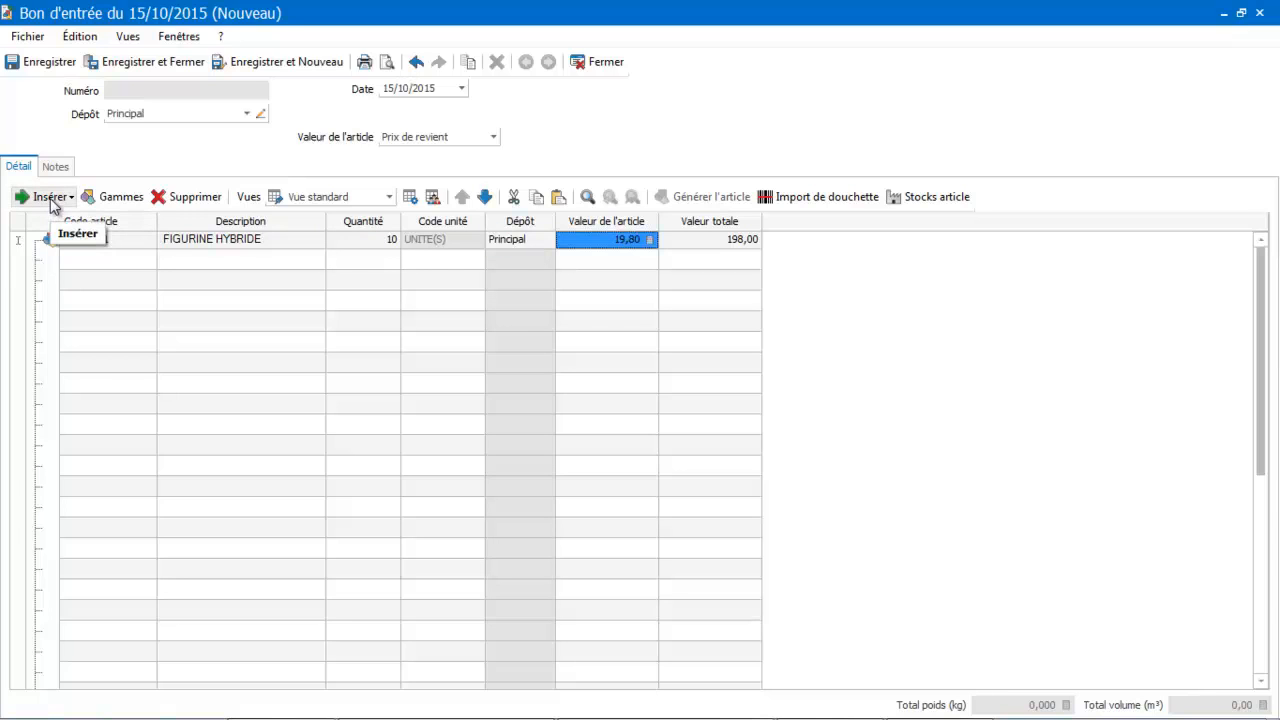
Add article ACTI0002 on the second line with a quantity of 20, and save and close the entry voucher
click(91, 260)
click(133, 262)
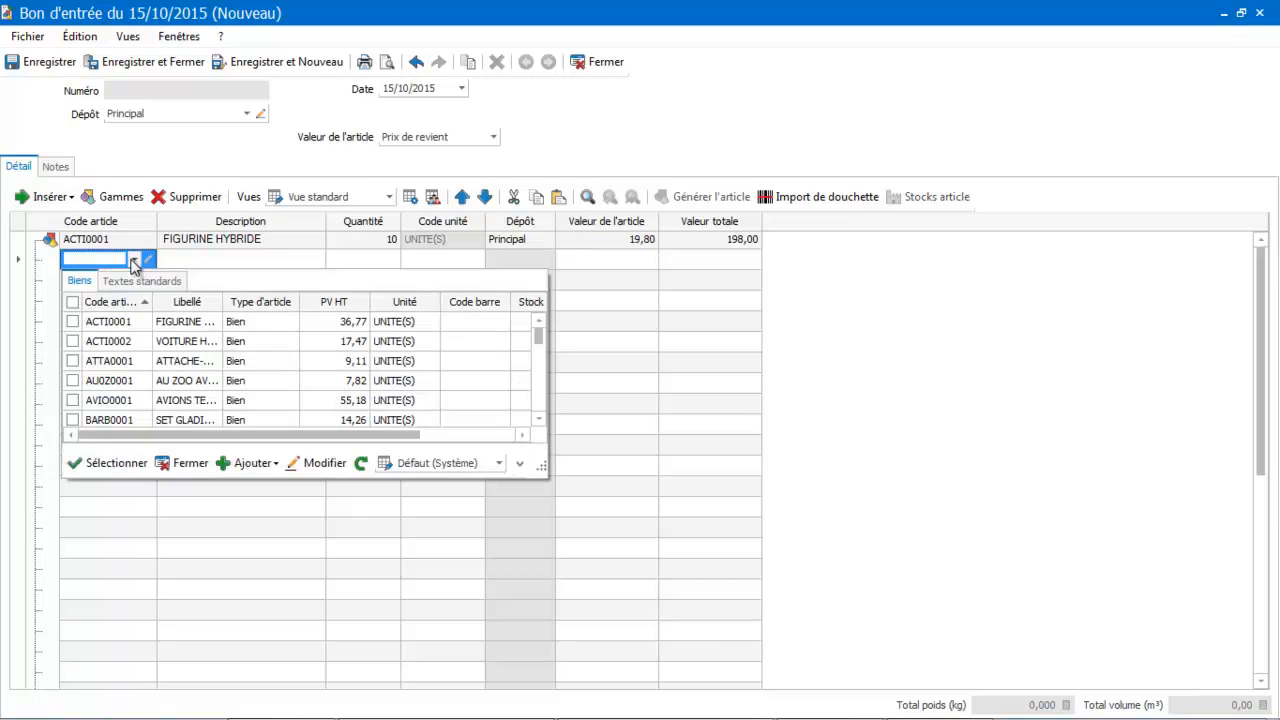
double_click(106, 342)
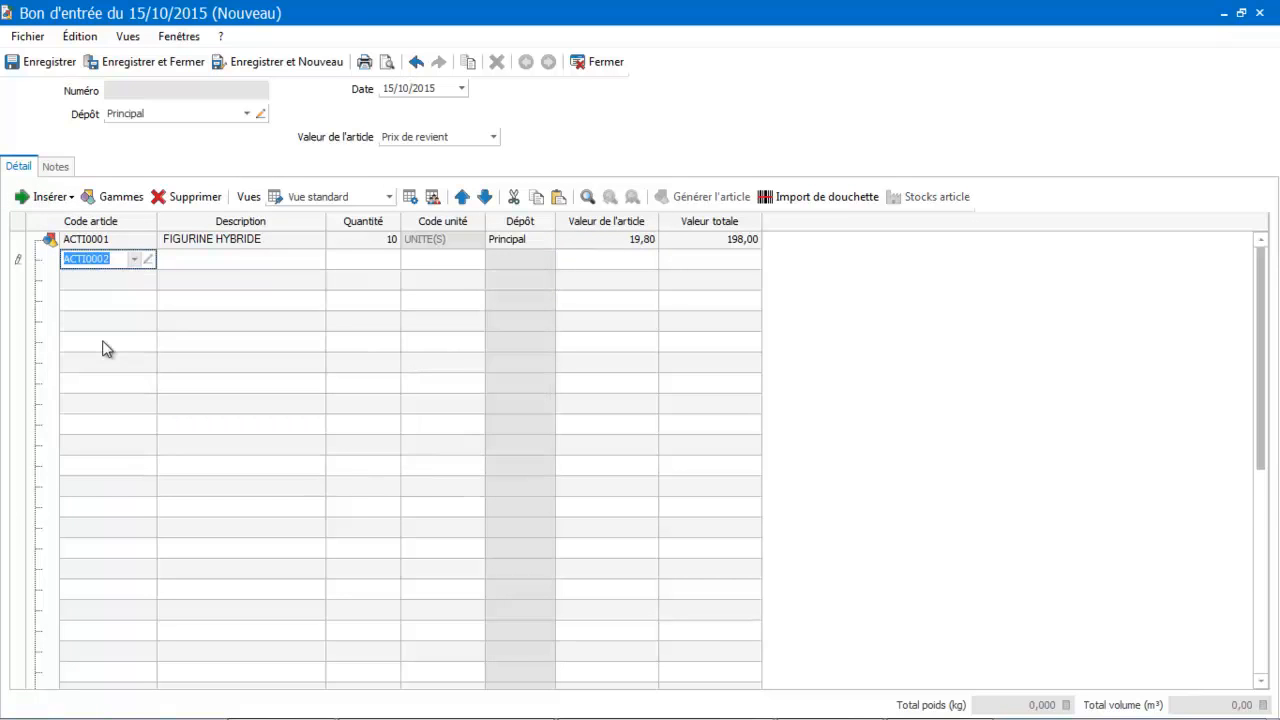
key(Tab)
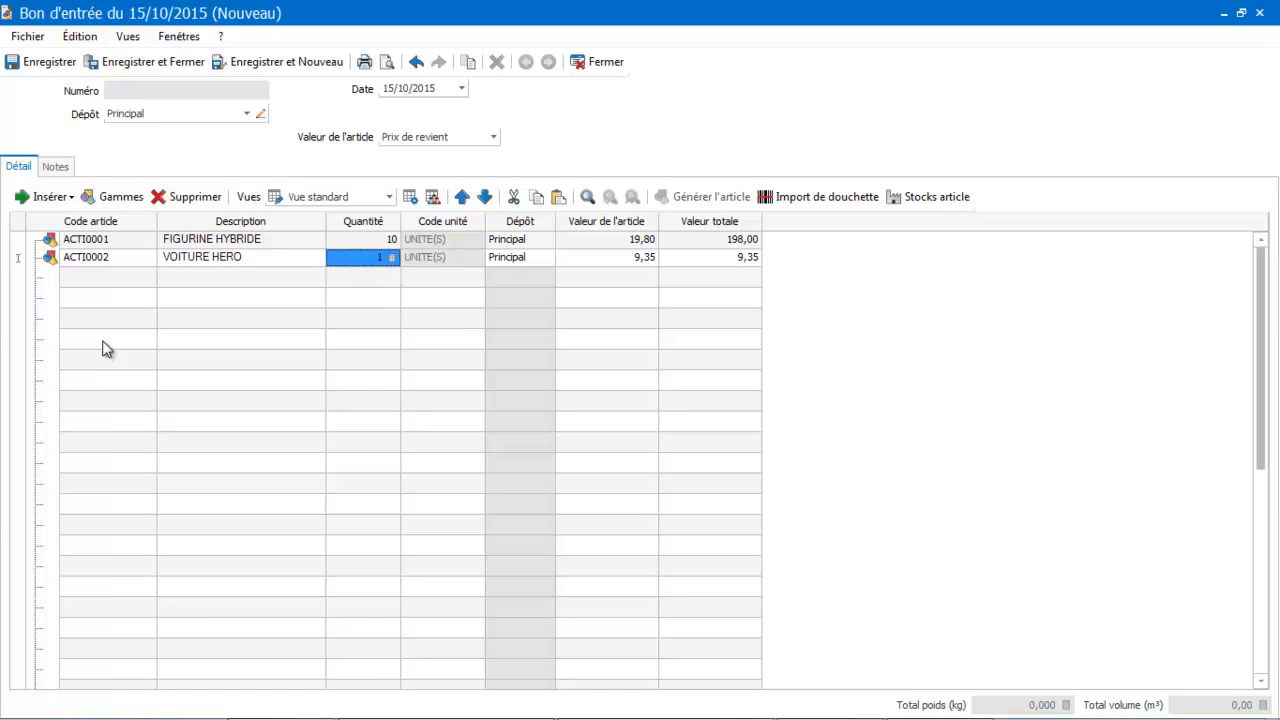
text(20)
key(Tab)
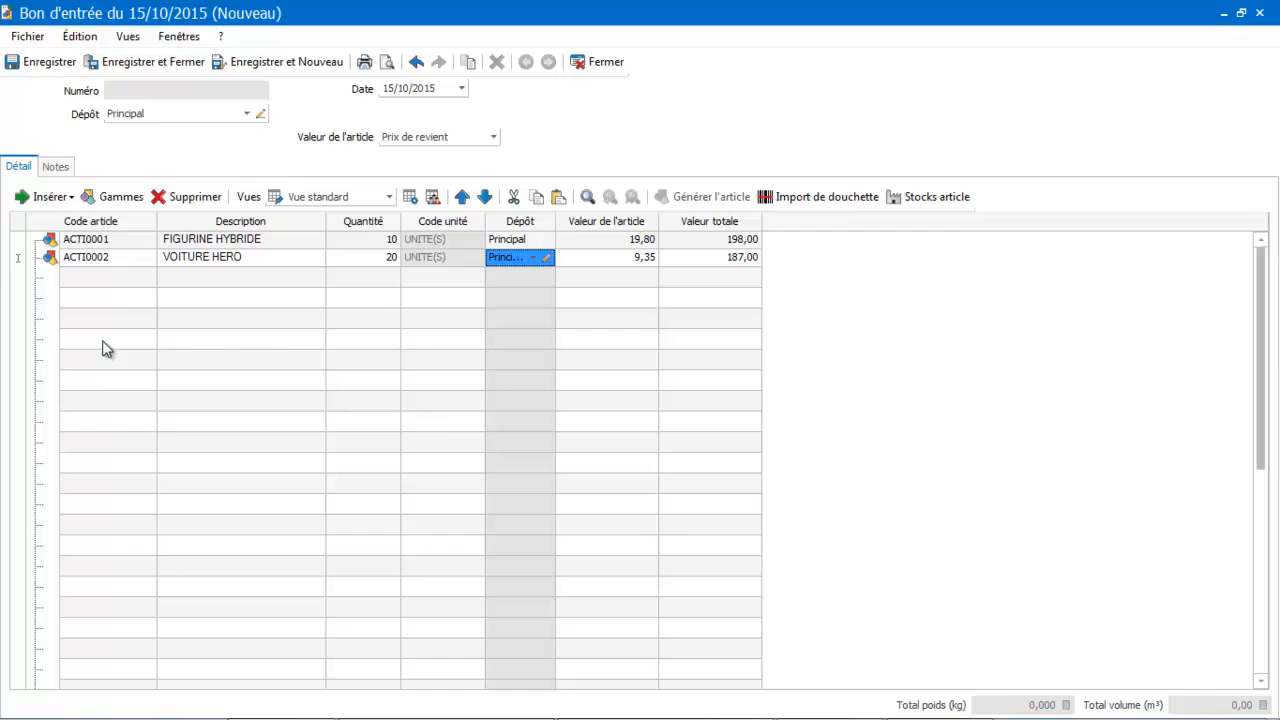
click(152, 62)
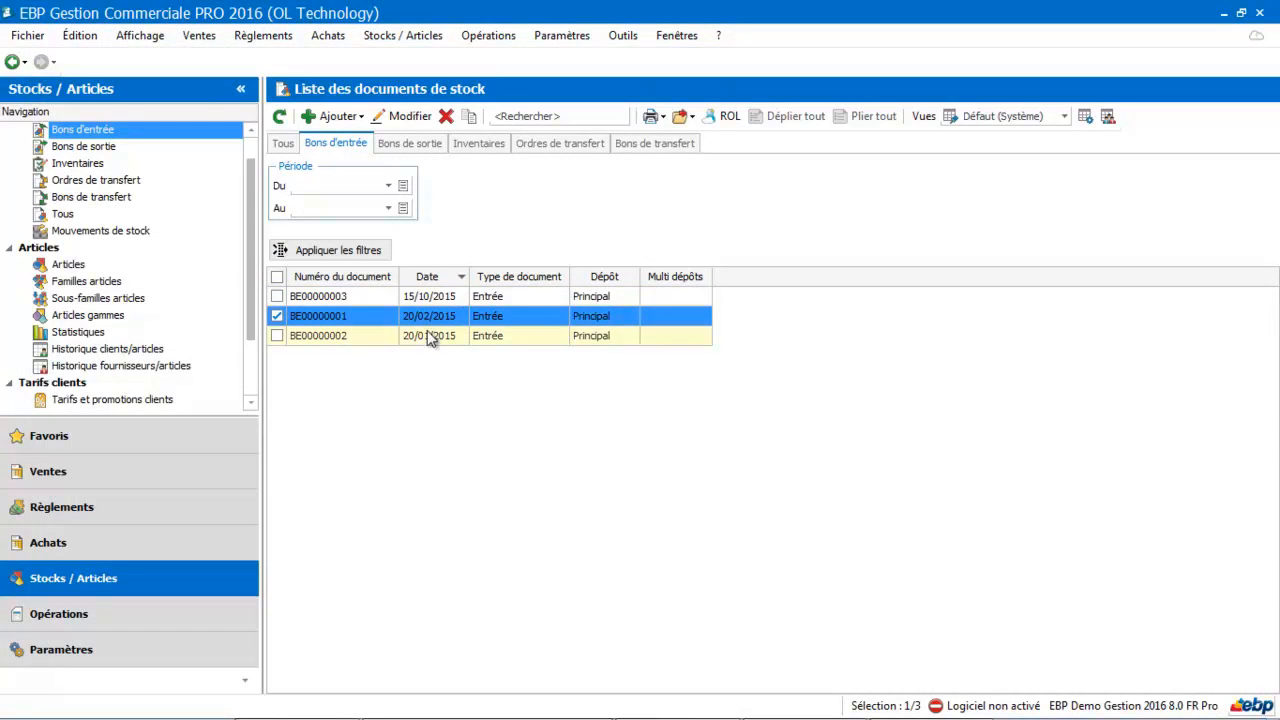
Create a new stock exit voucher (bon de sortie) from the exit vouchers list and maximize its window
click(114, 153)
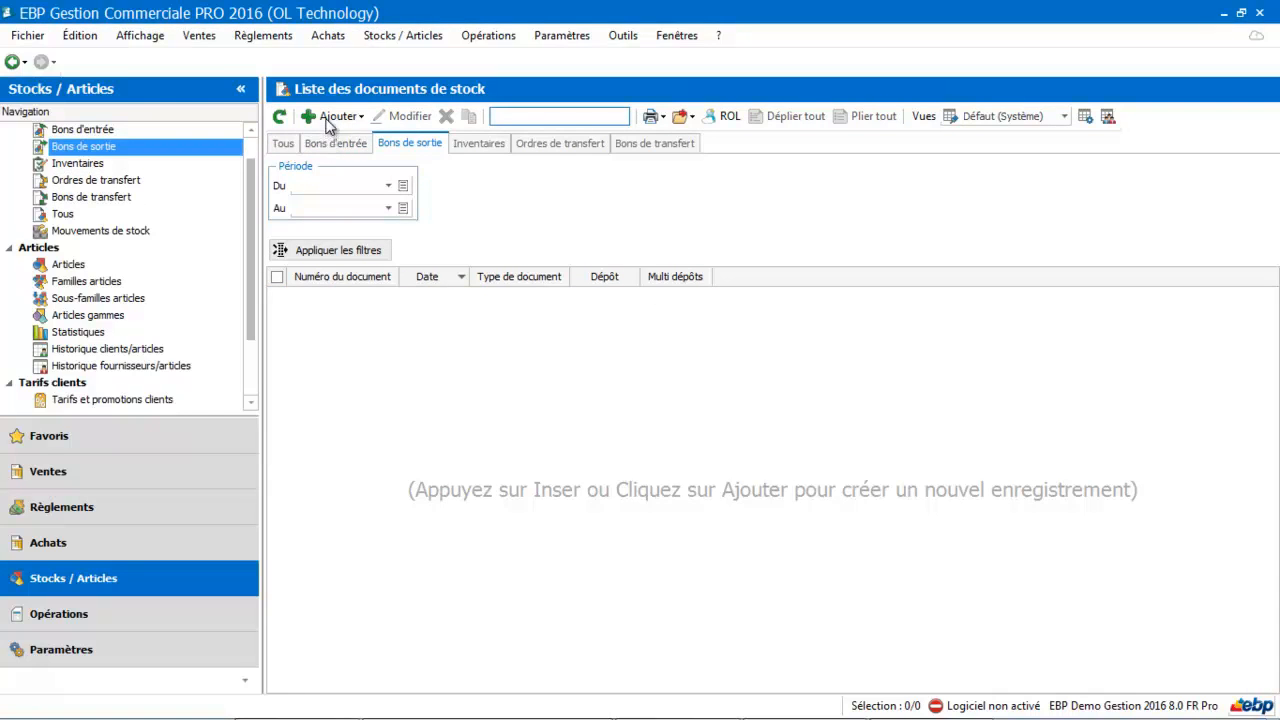
click(336, 116)
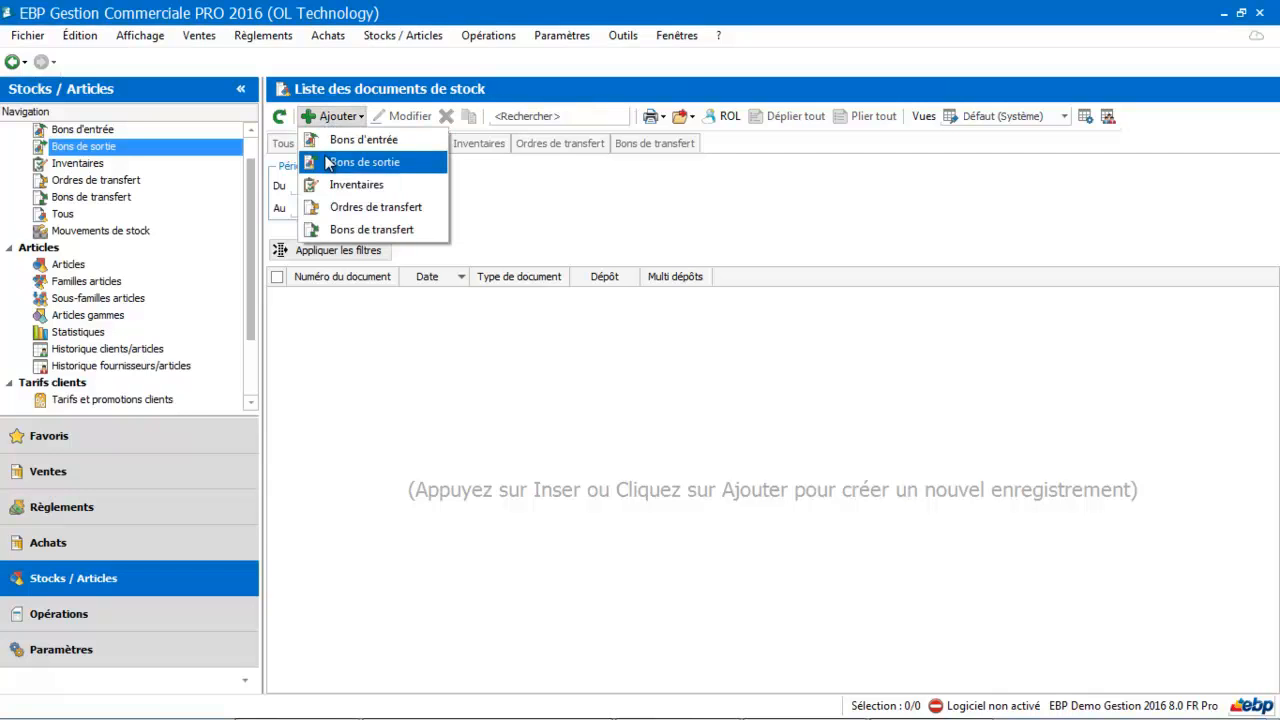
click(326, 160)
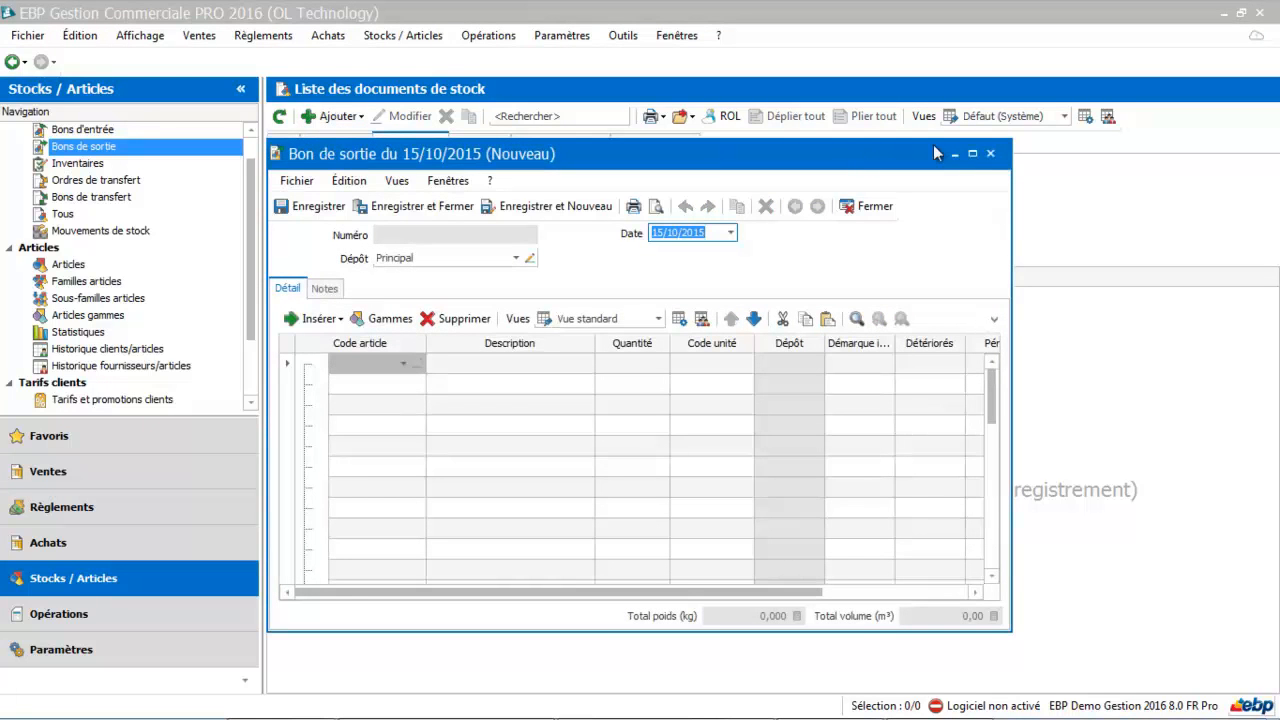
click(972, 153)
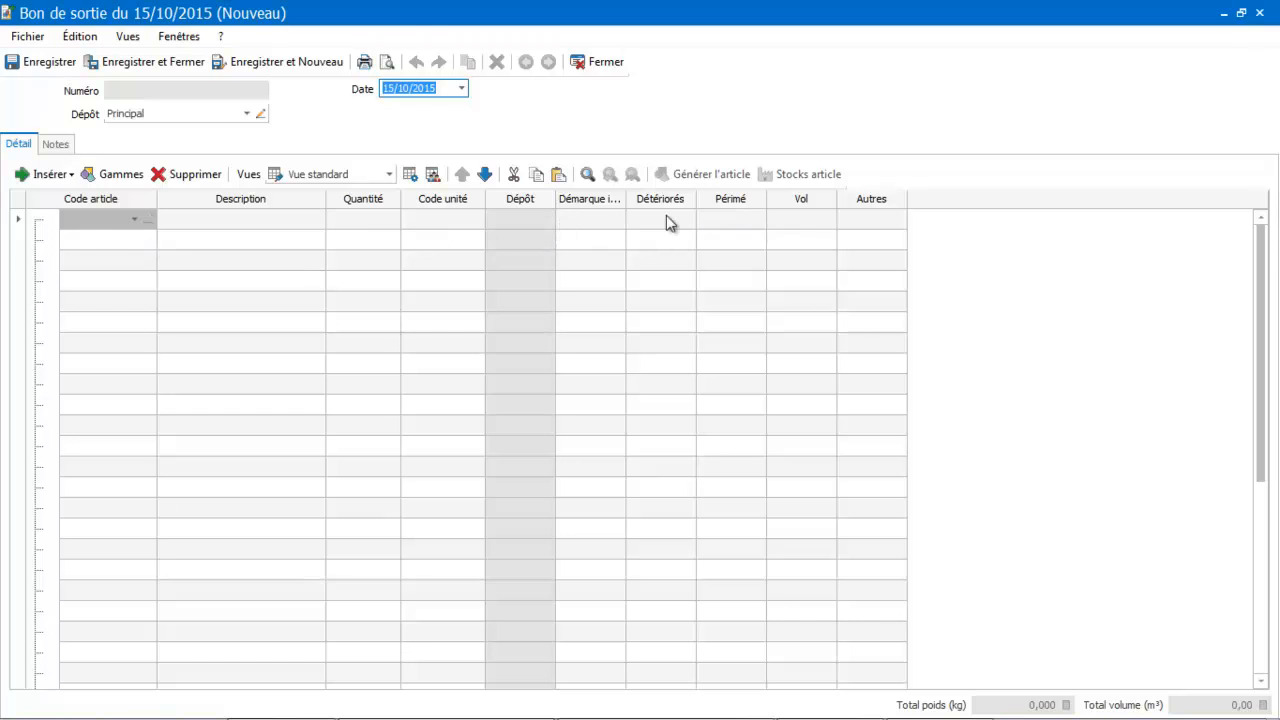
Add article ACTI0001 to the first line of the exit voucher with a quantity of 2
click(134, 219)
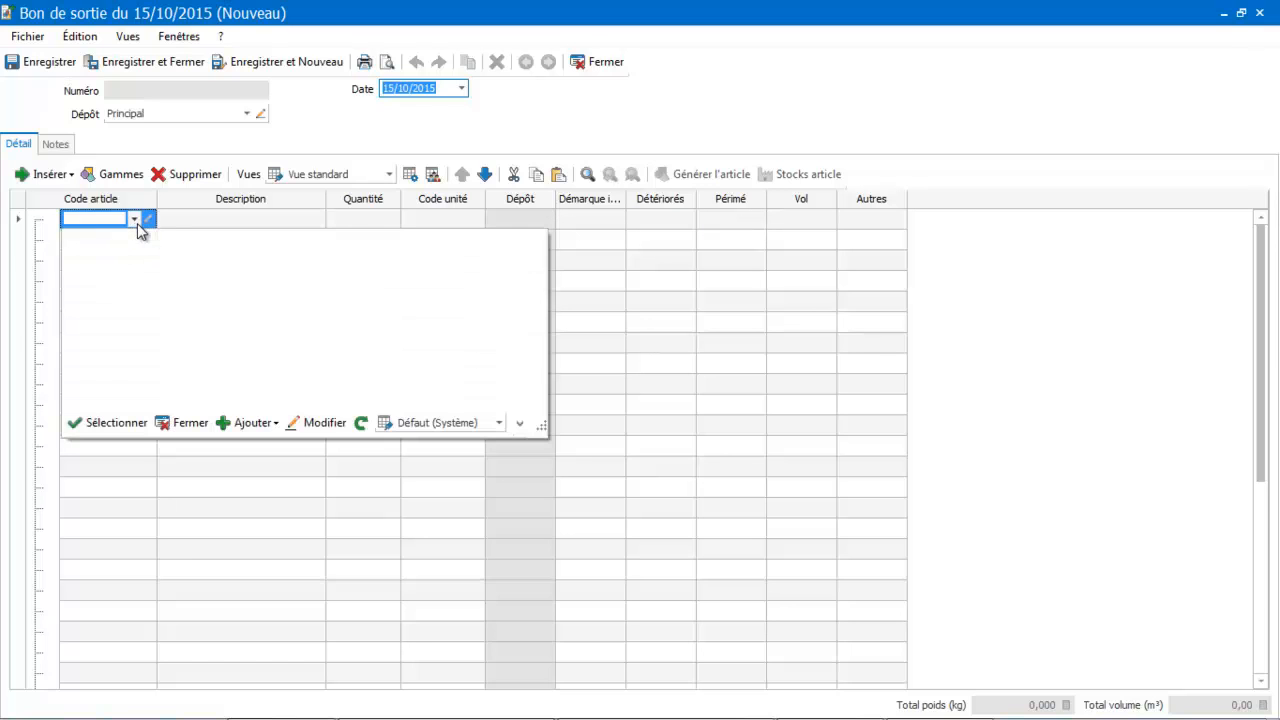
double_click(116, 285)
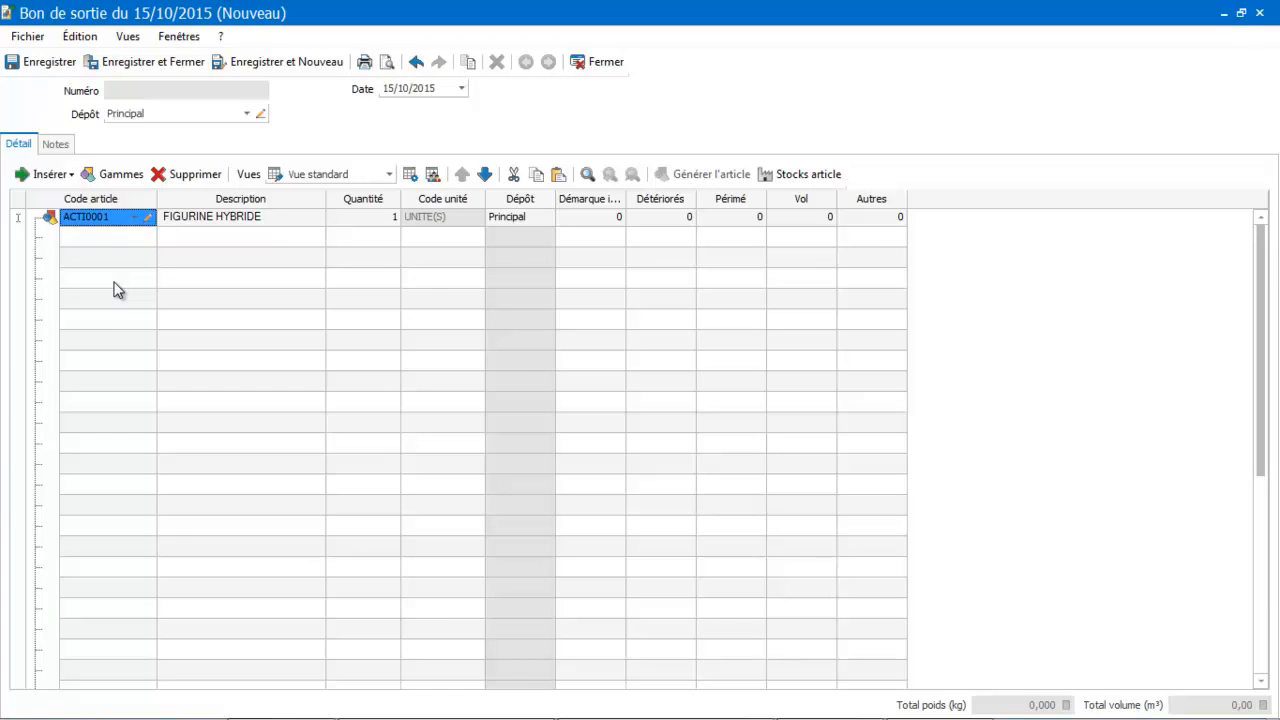
key(Tab)
key(Tab)
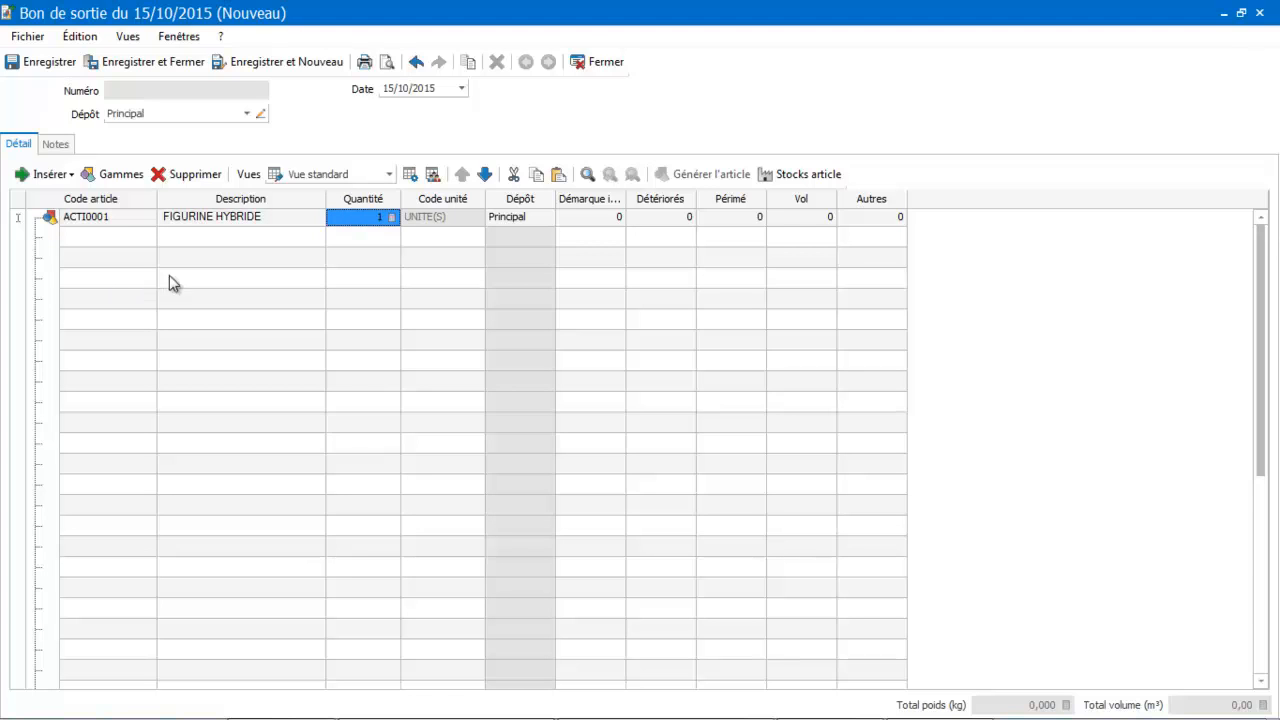
text(2)
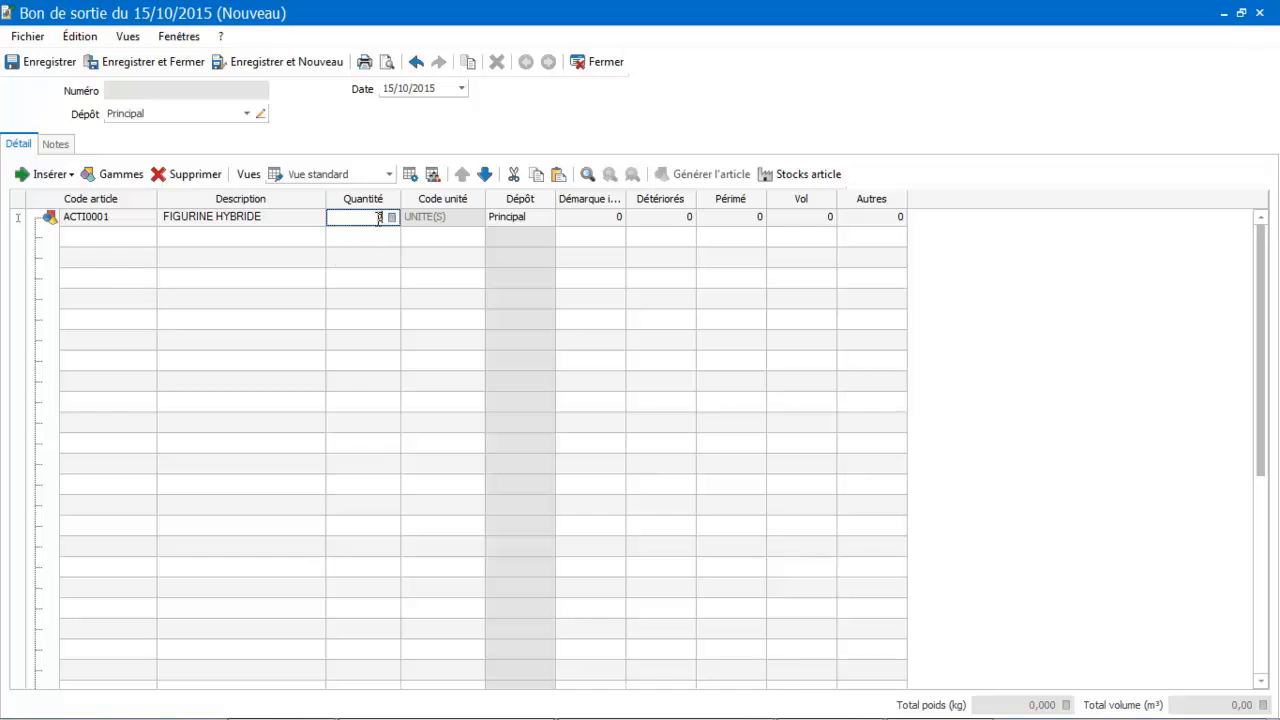
key(Tab)
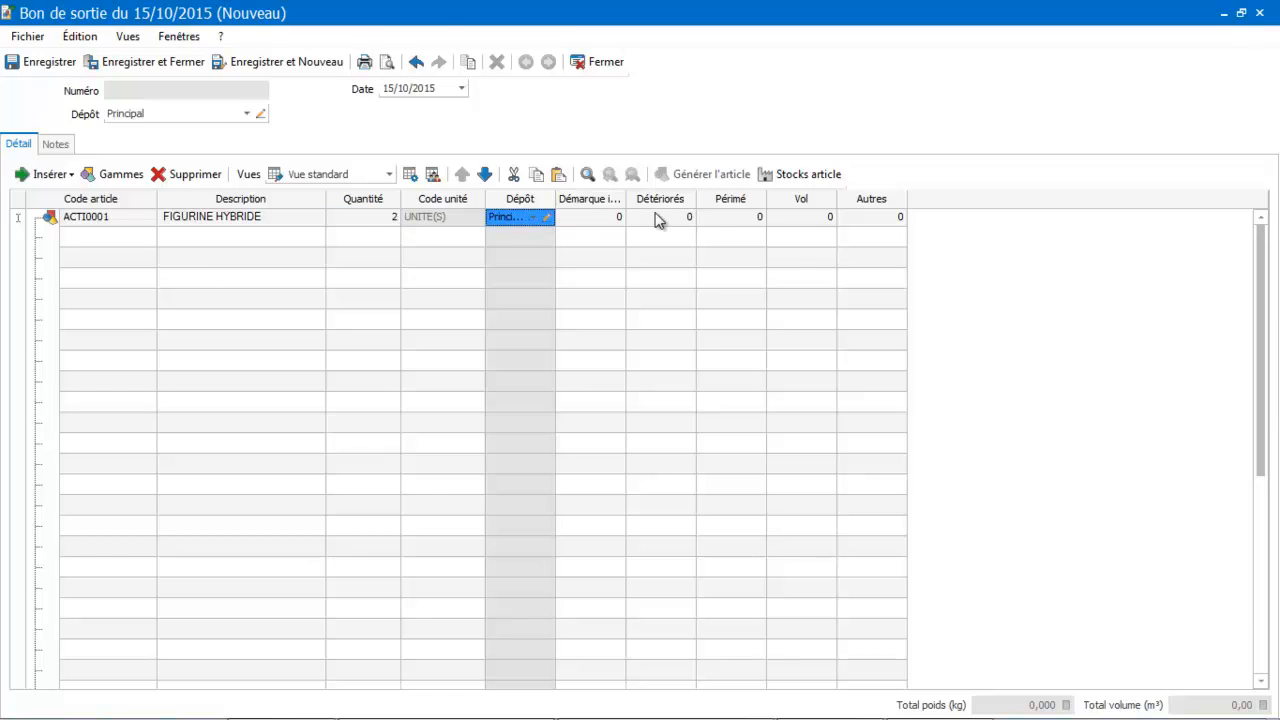
Break the exit quantity down into 1 for Vol and 1 for Autres, and save and close the voucher
click(873, 222)
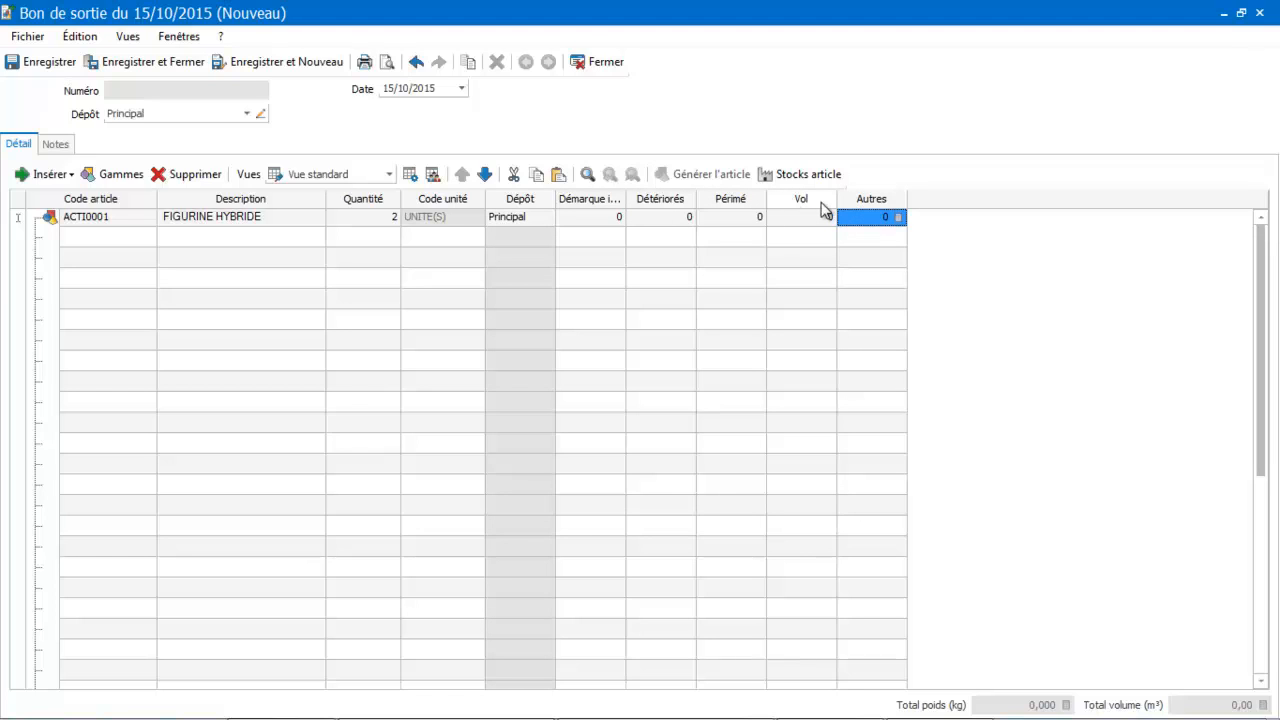
click(862, 219)
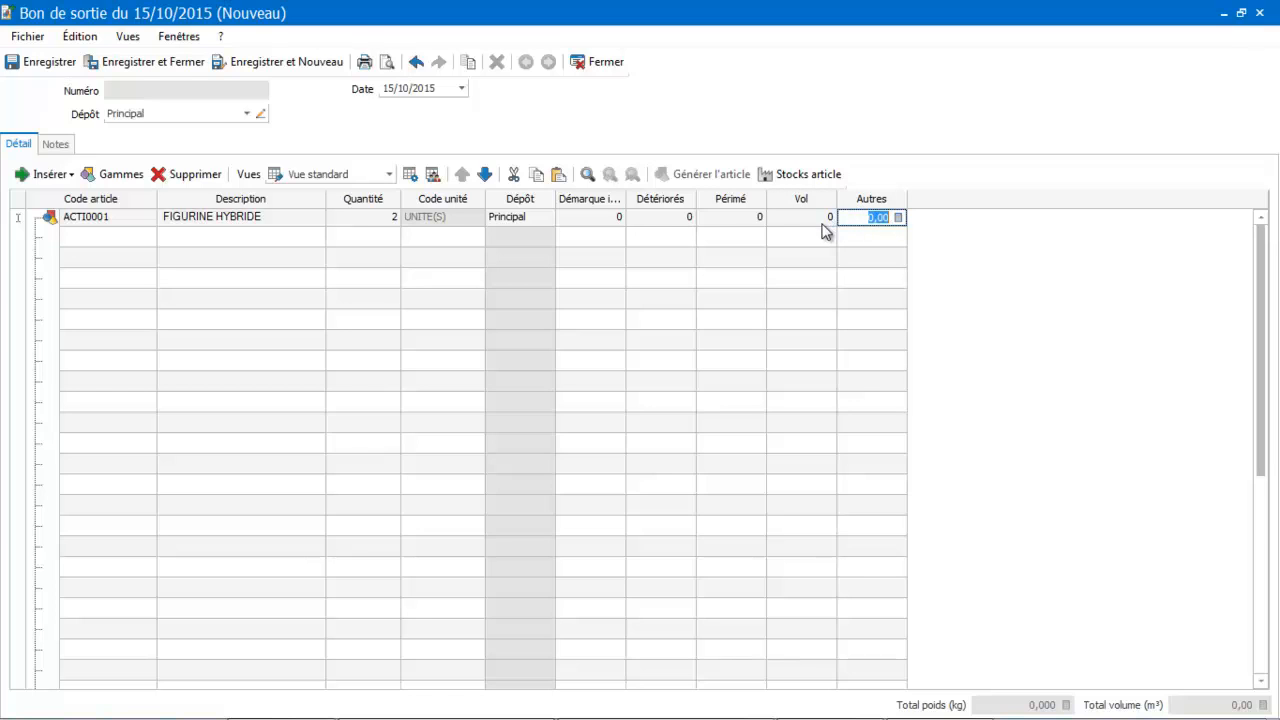
click(817, 223)
text(1)
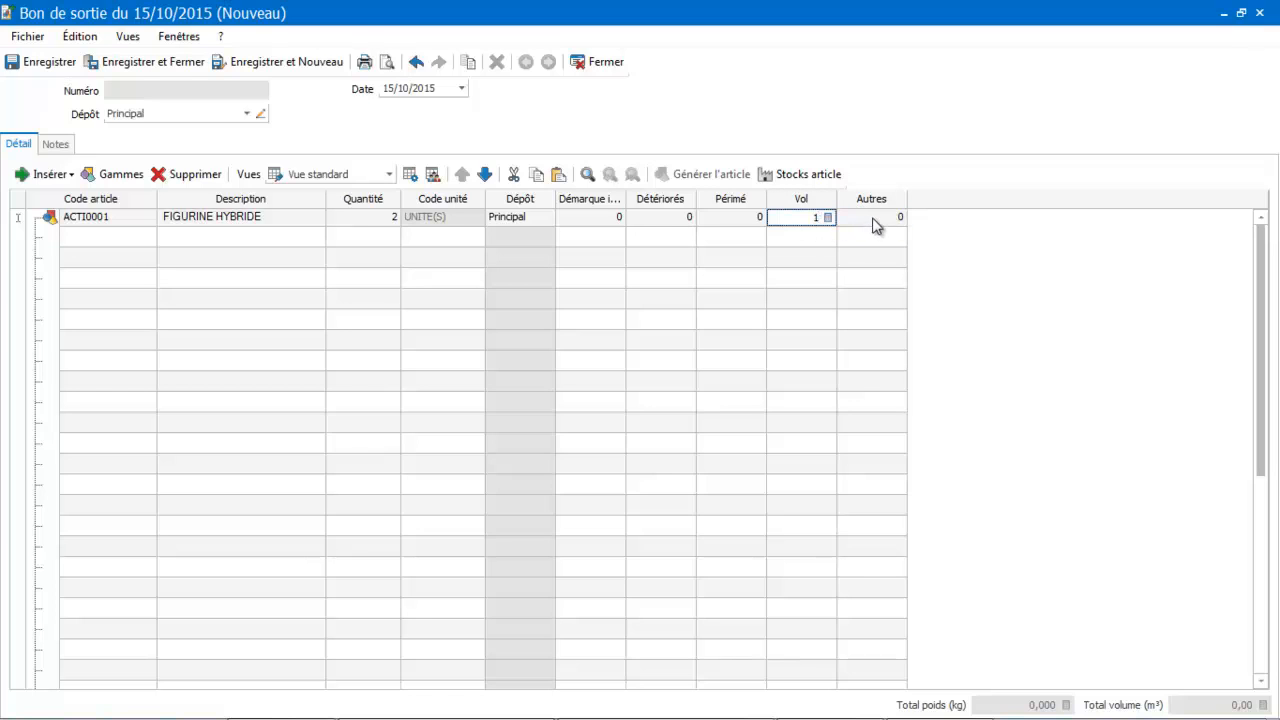
click(873, 223)
text(1)
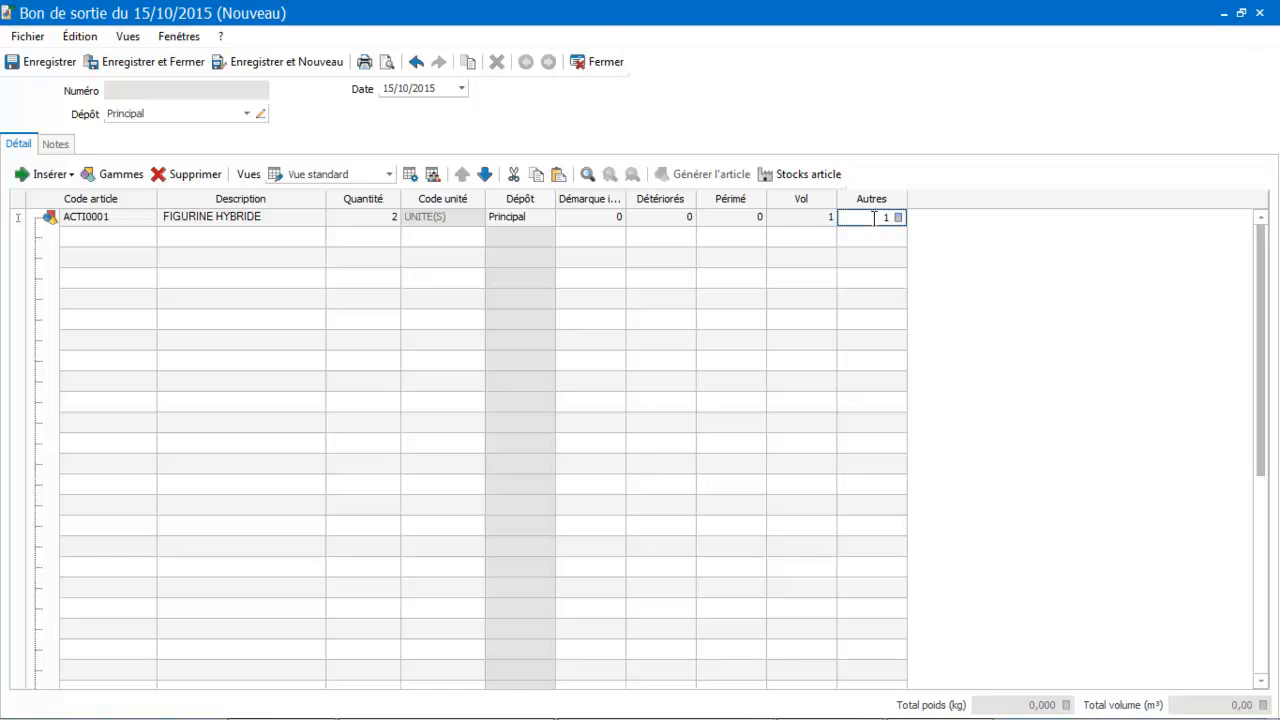
key(Return)
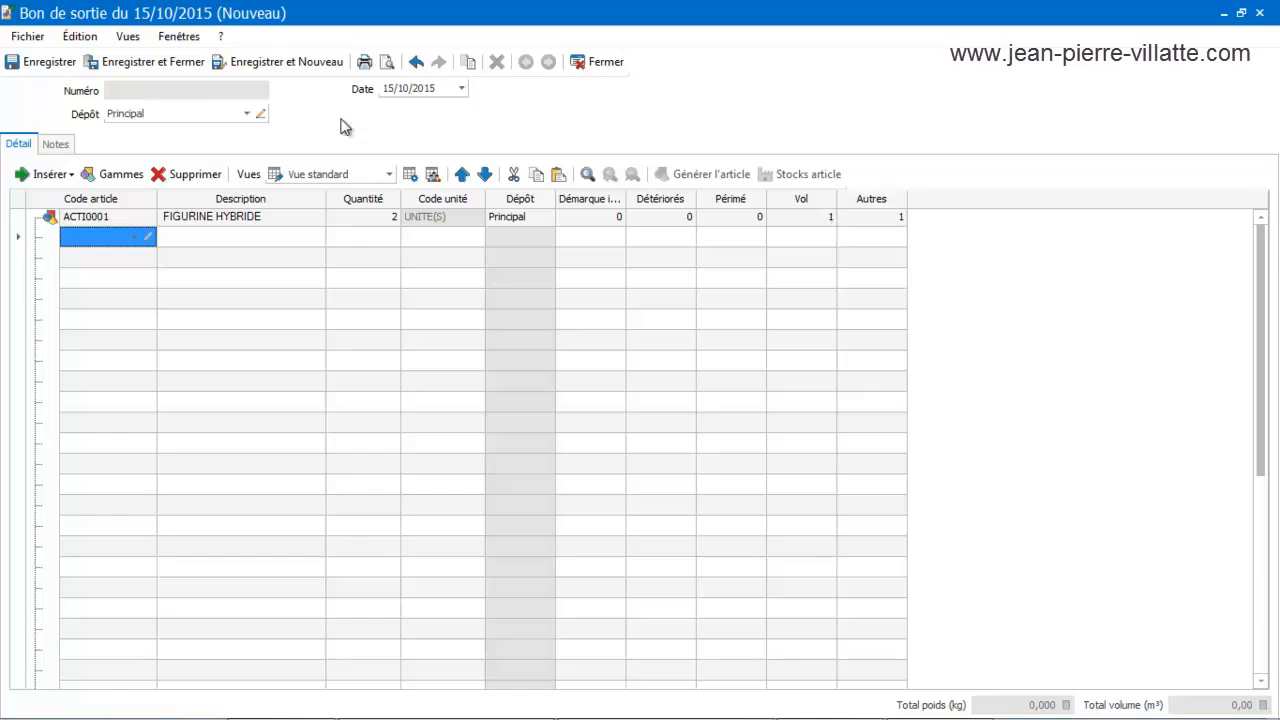
click(178, 66)
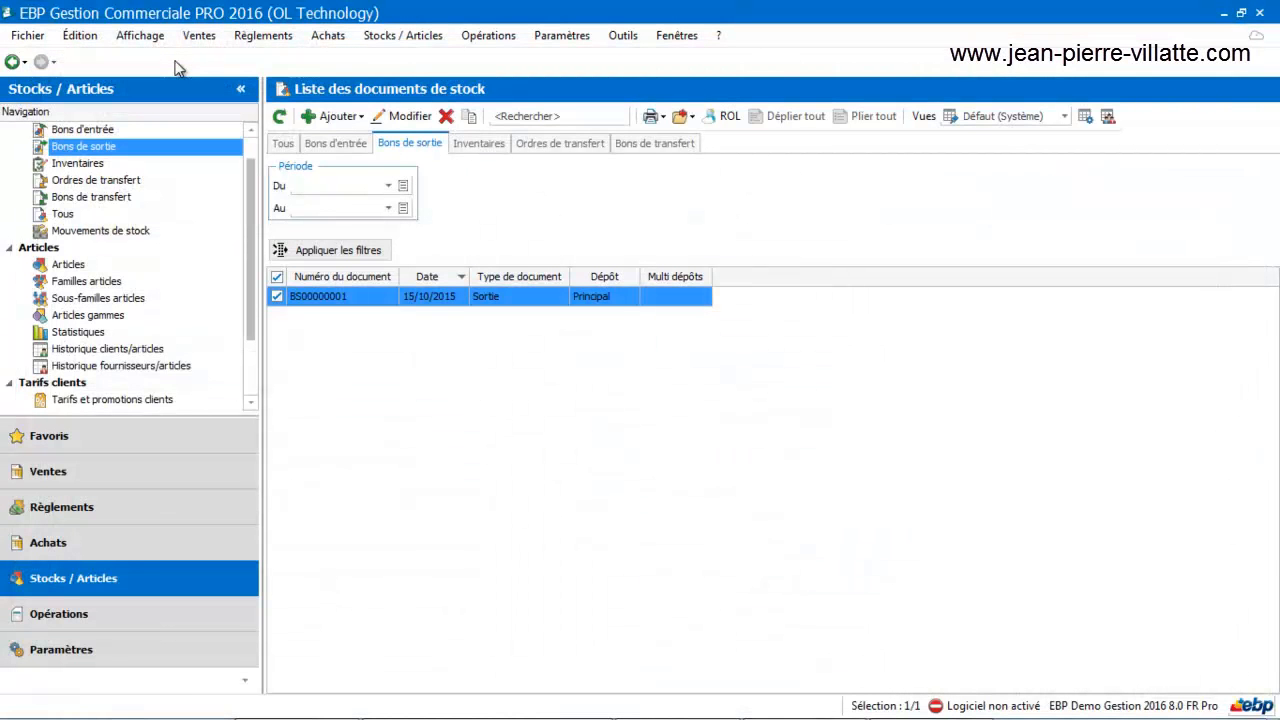
Create a new inventory dated 15/10/2015 for the Principal depot, prefilled with all articles, ungrouped and sorted by article code
click(76, 164)
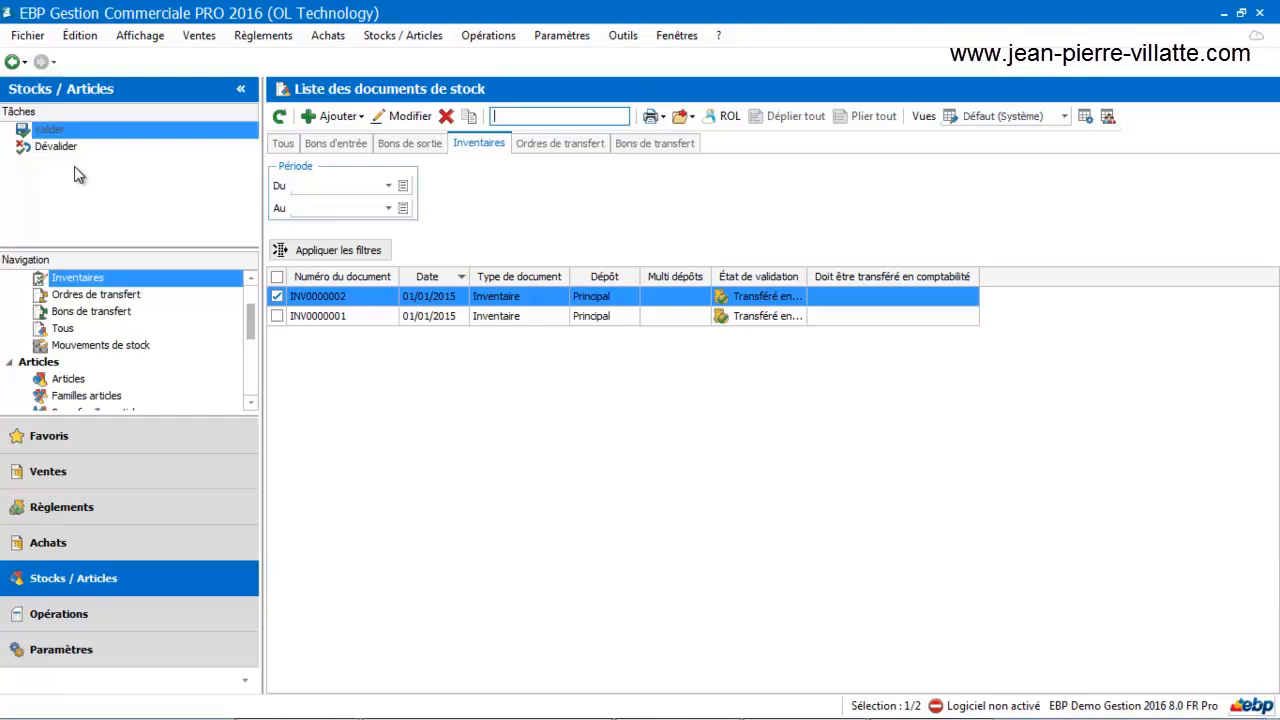
click(340, 118)
click(342, 185)
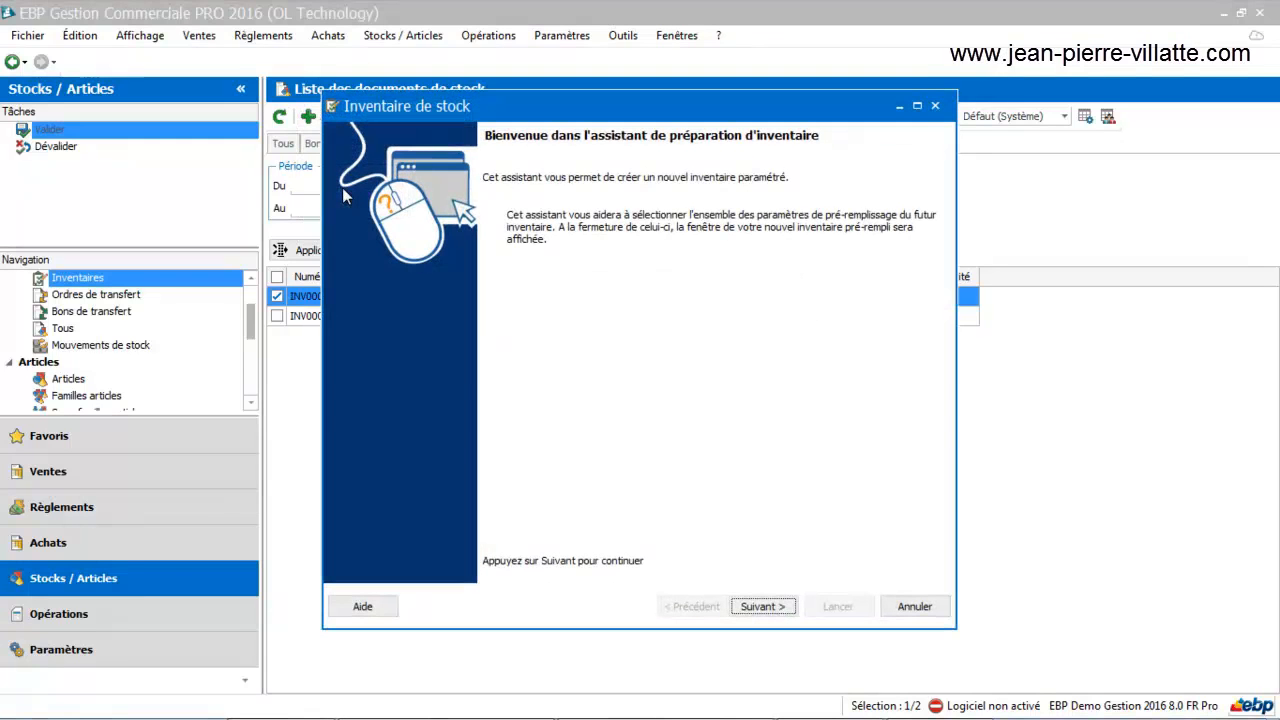
click(759, 607)
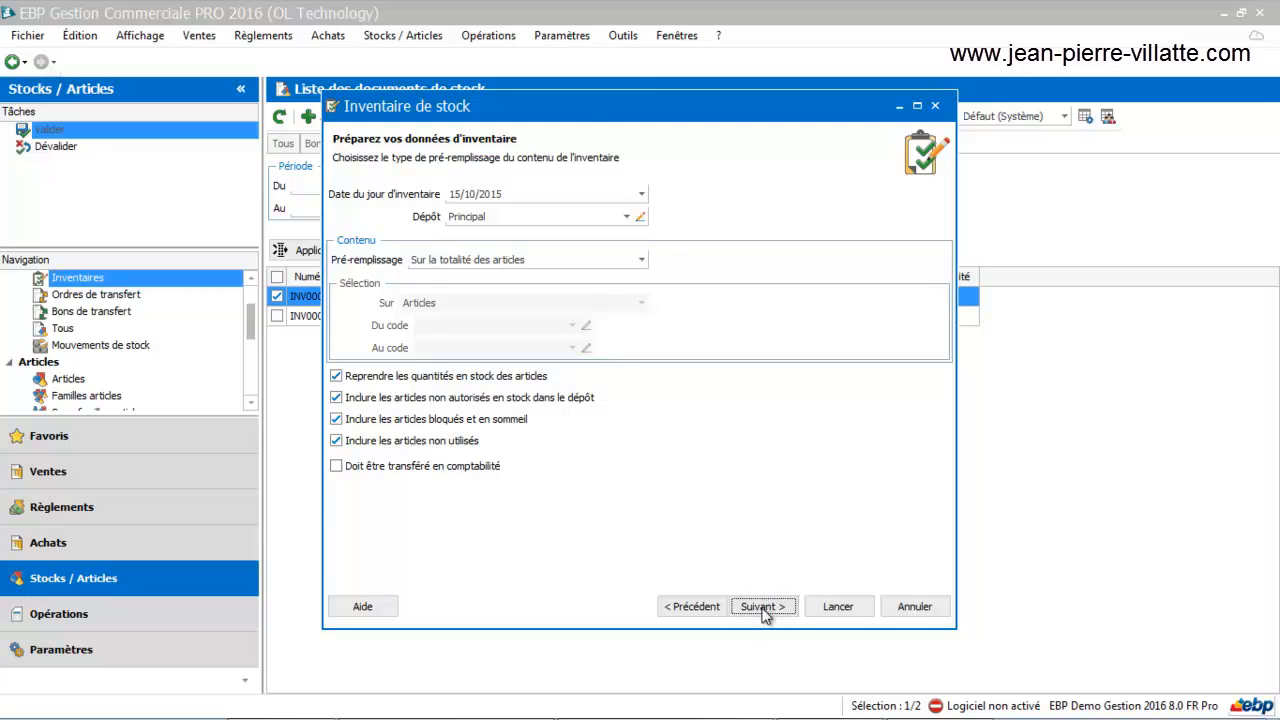
click(762, 607)
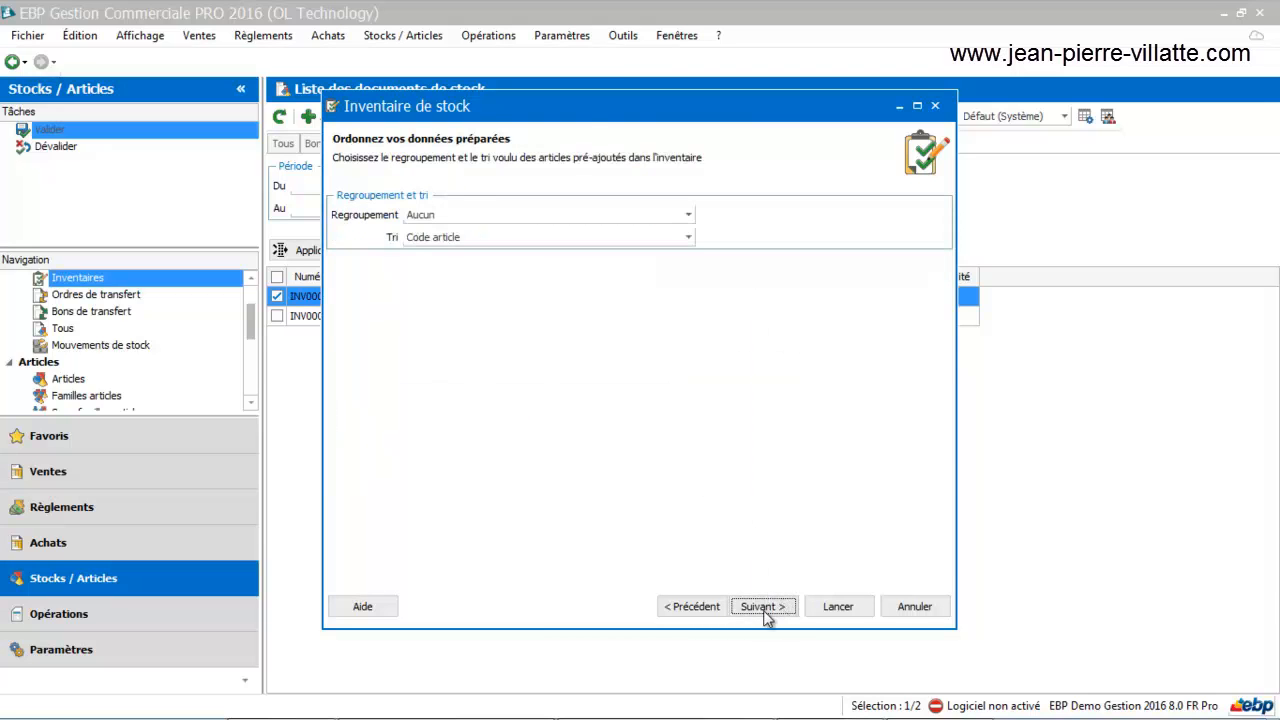
click(765, 614)
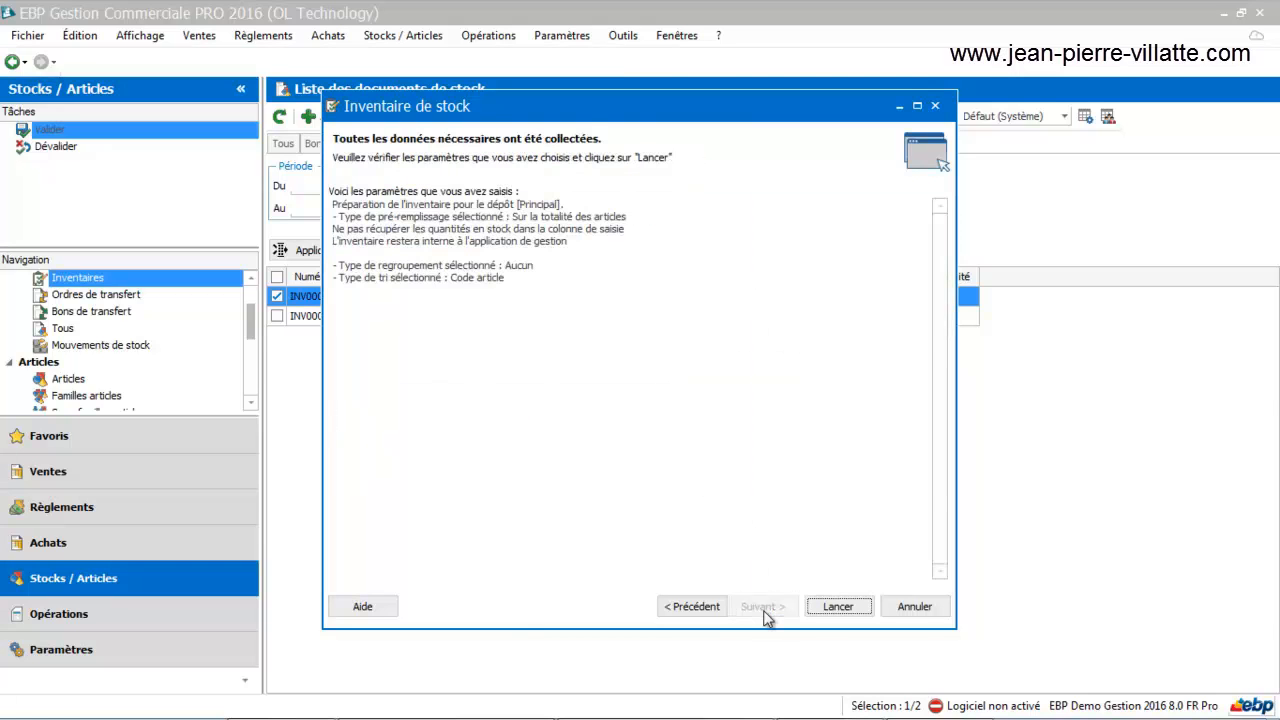
click(838, 612)
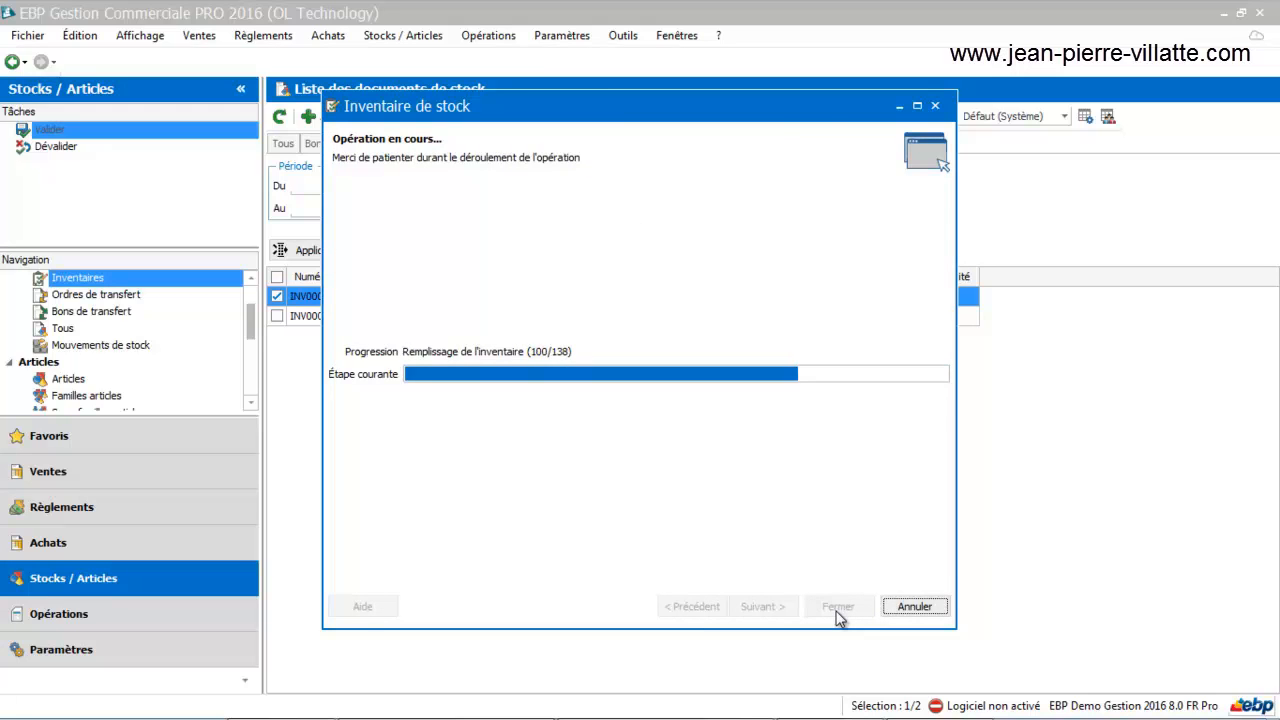
click(837, 612)
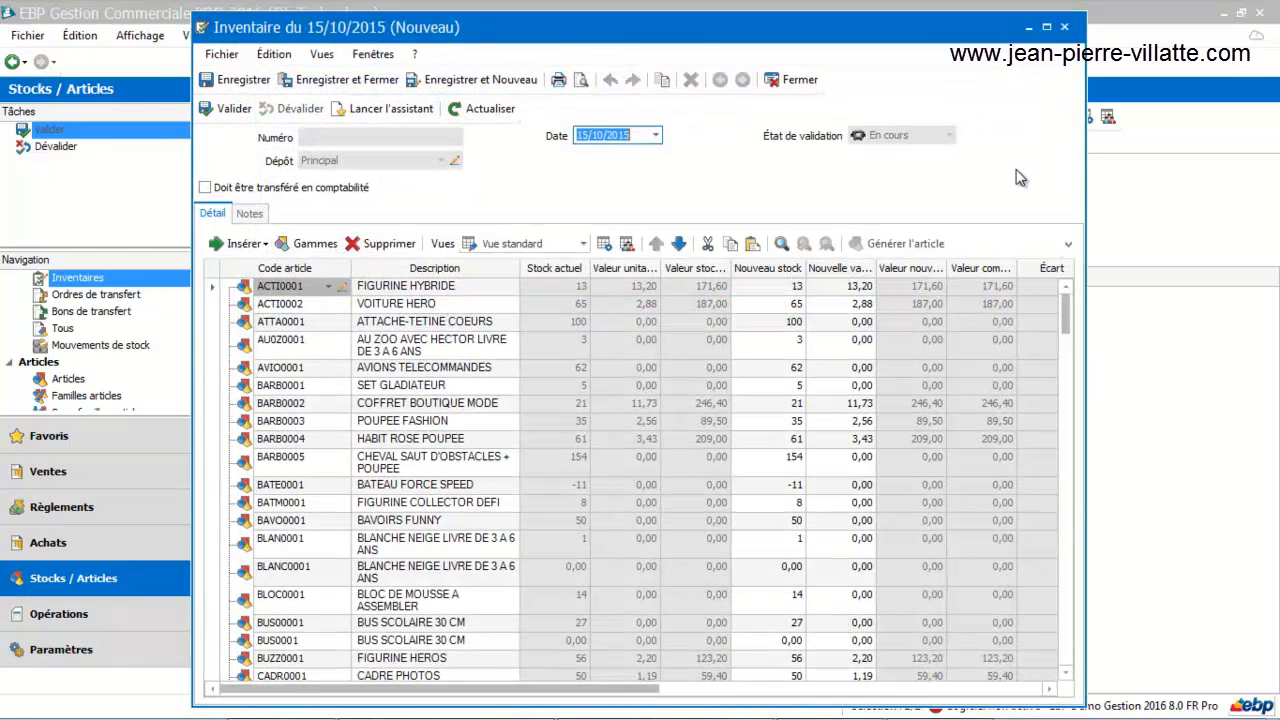
Maximize the inventory window, widen the Nouvelle valeur unitaire column, and set the new stock of article ACTI0002 to 62
click(1047, 28)
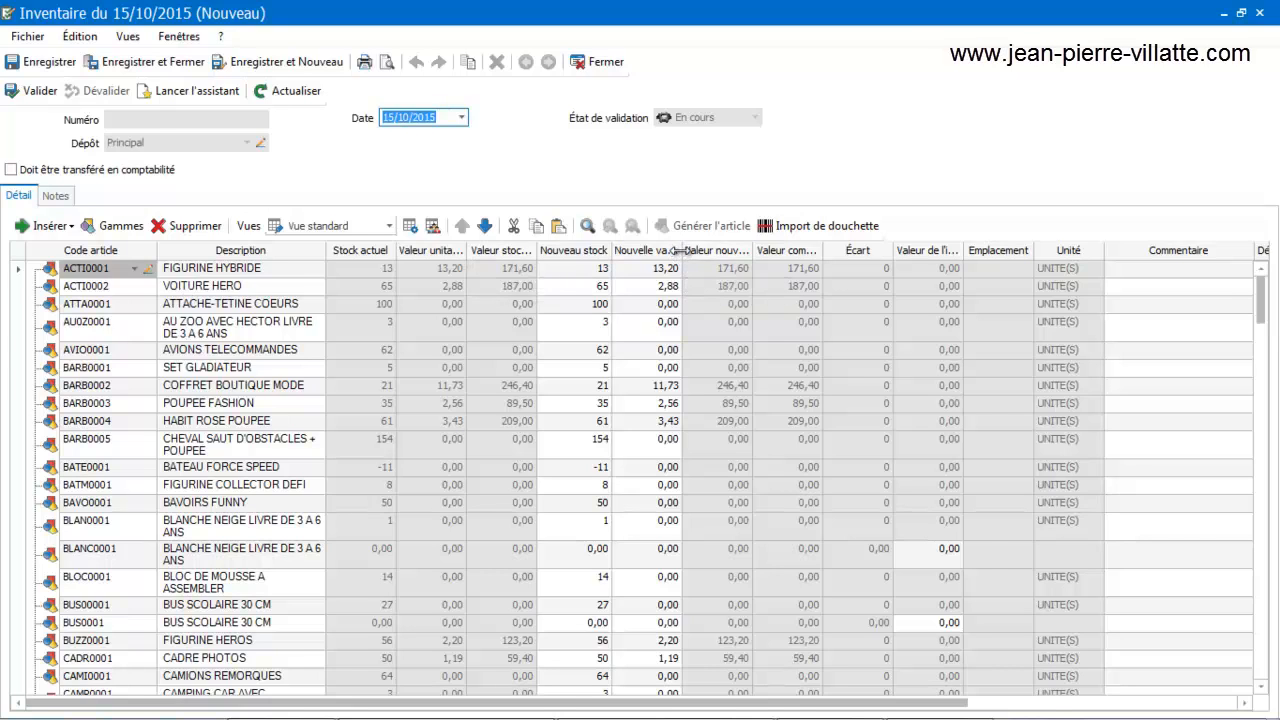
drag(682, 250, 740, 252)
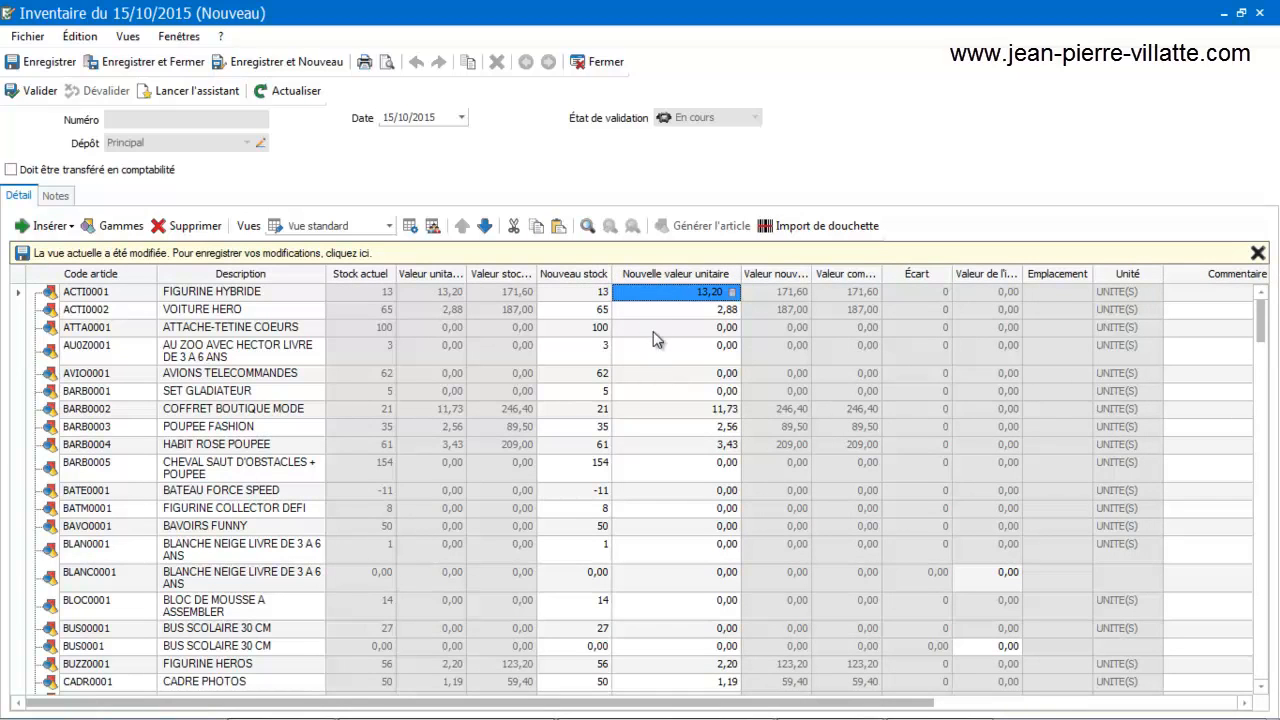
click(583, 298)
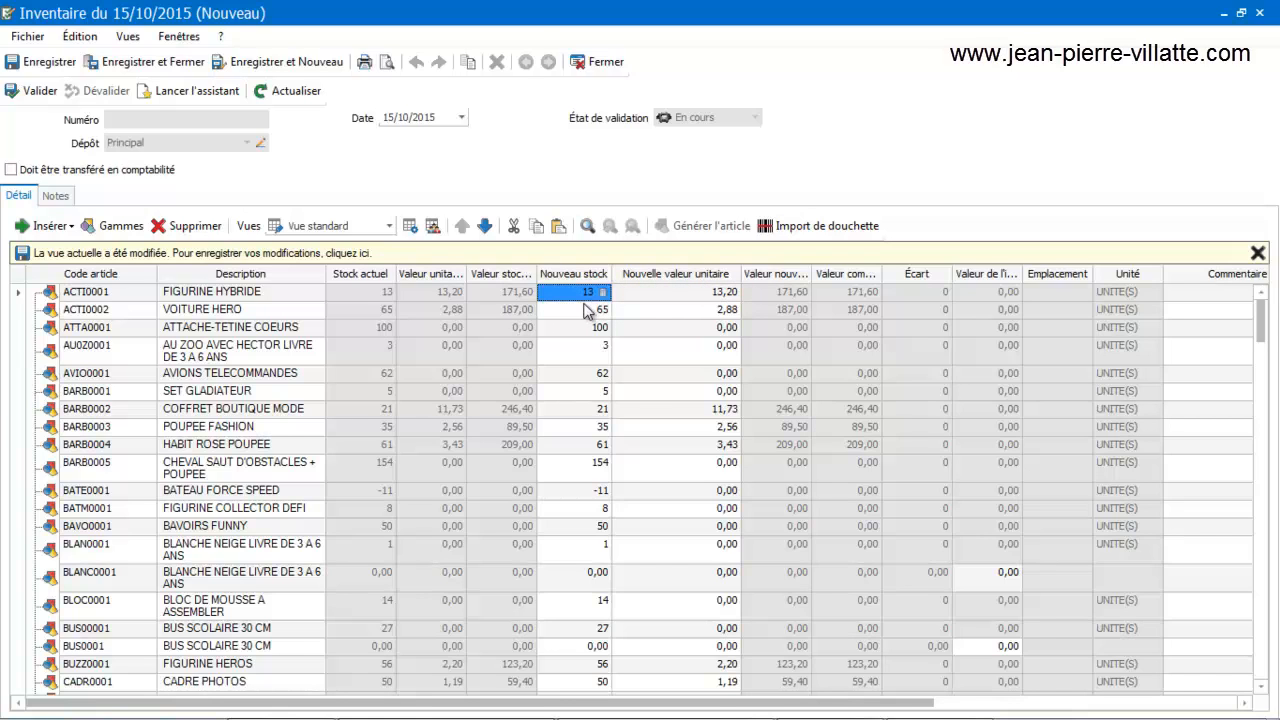
key(Down)
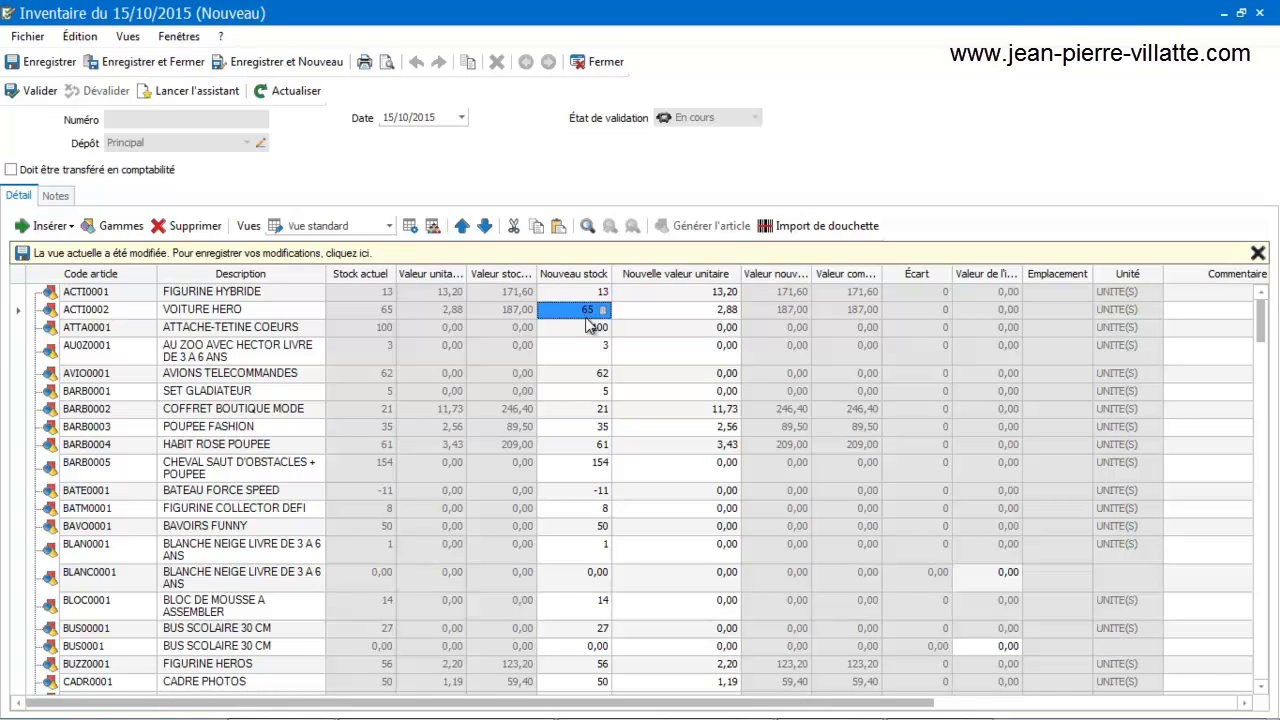
text(62)
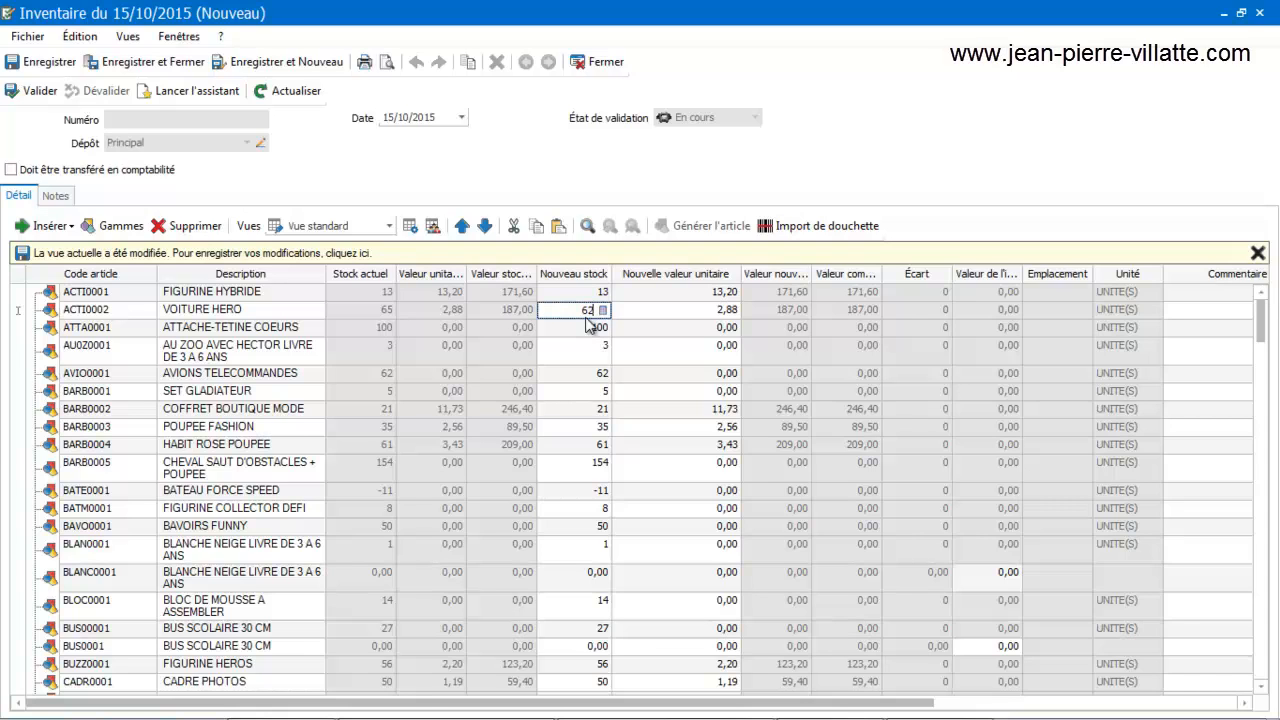
key(Tab)
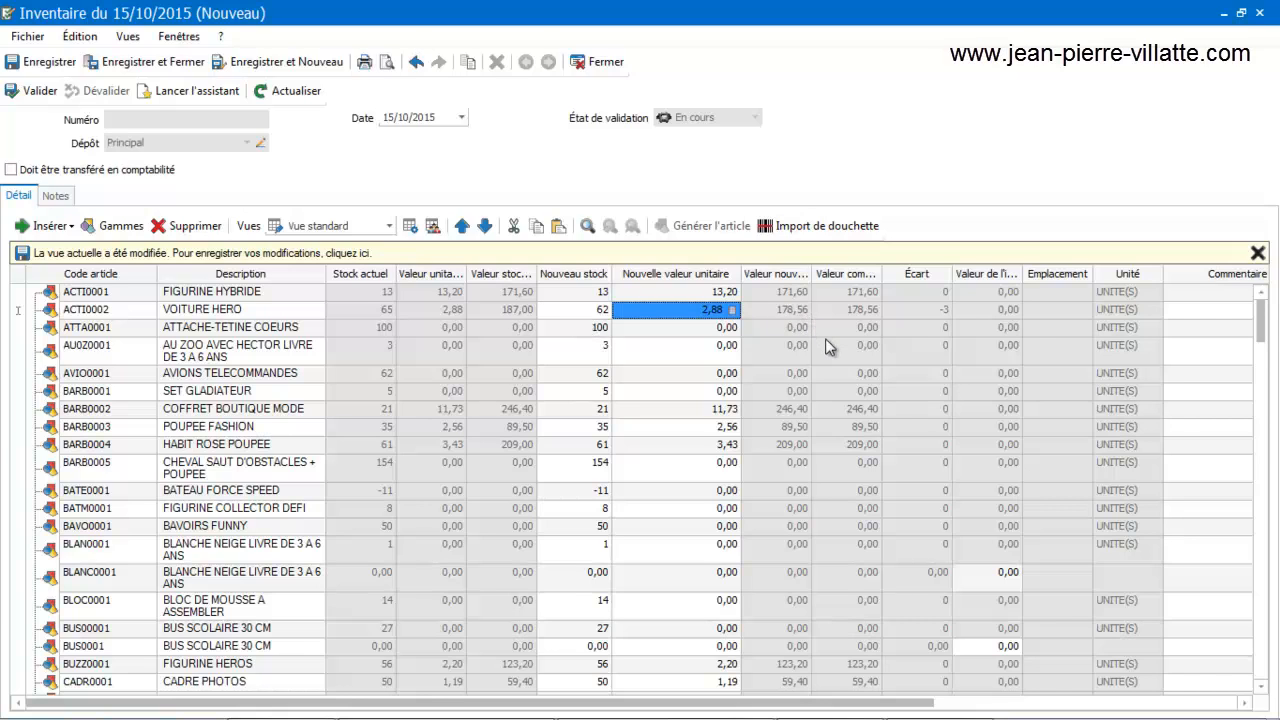
Set the new stock of article AU0Z0001 to 1 in the inventory
click(590, 352)
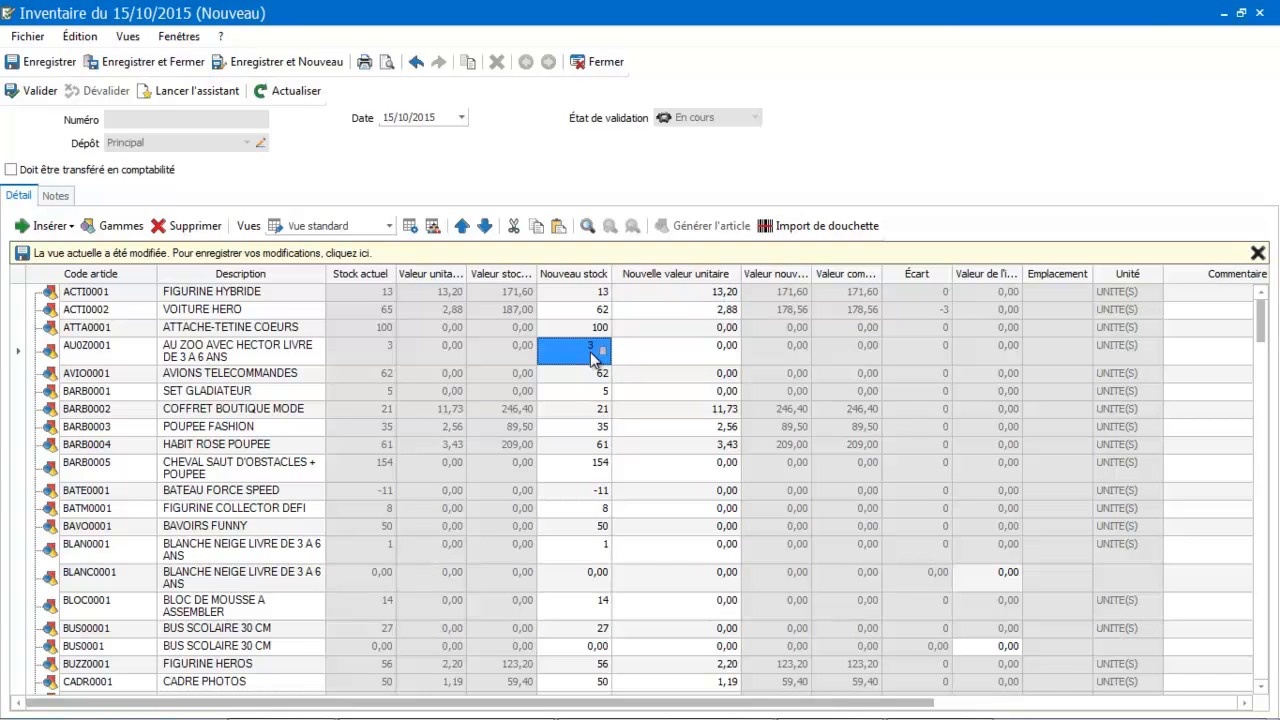
click(591, 352)
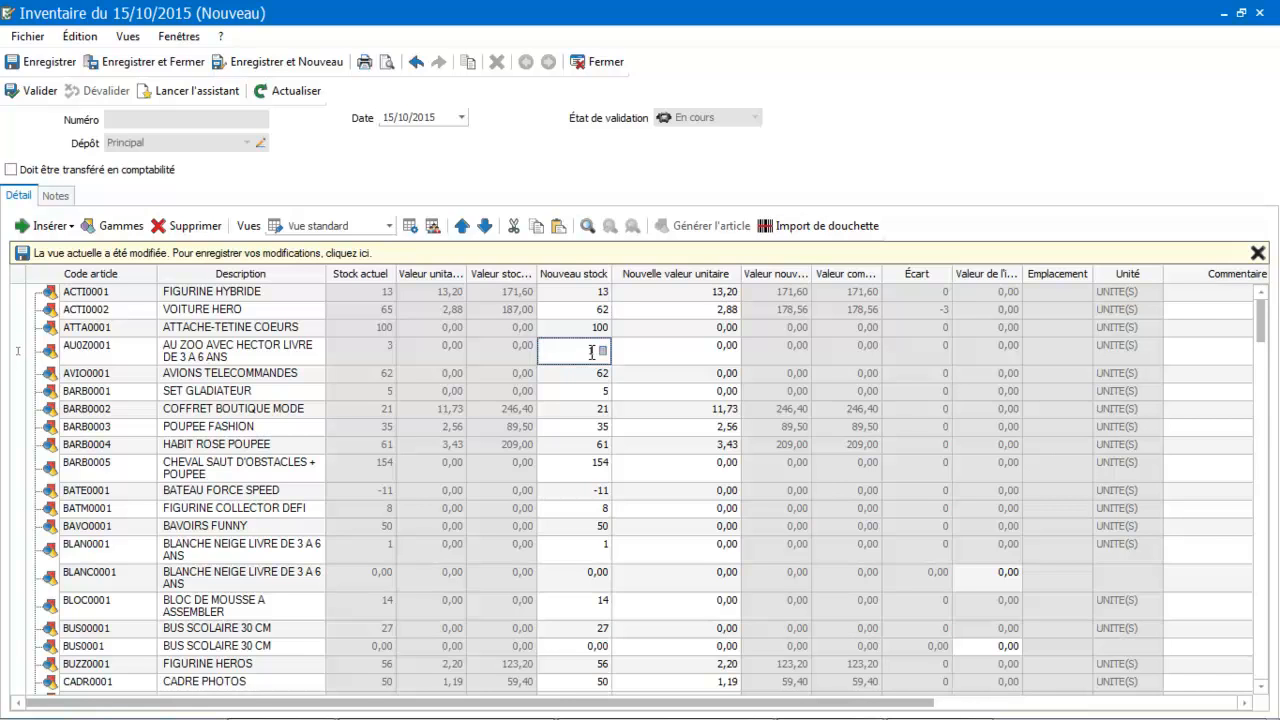
text(1)
key(Return)
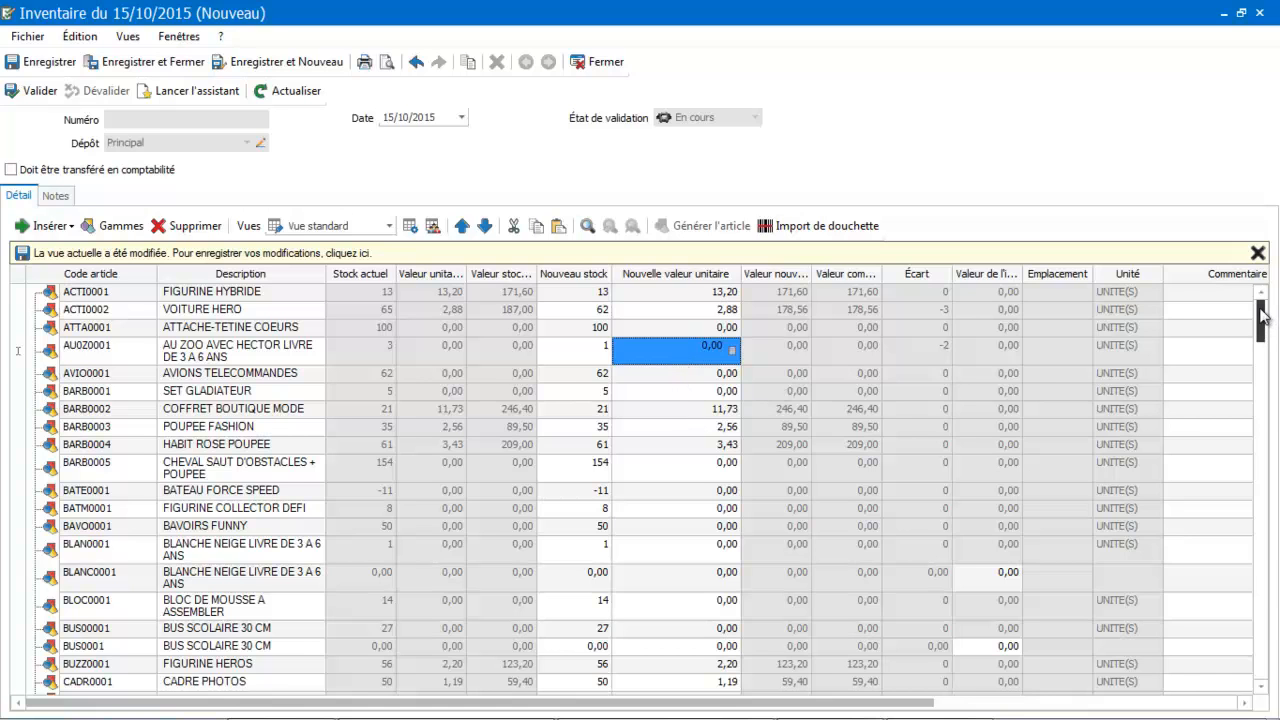
Save the inventory and open its print preview to examine the article lines and the totals on the last page
drag(1262, 316, 1197, 295)
click(386, 63)
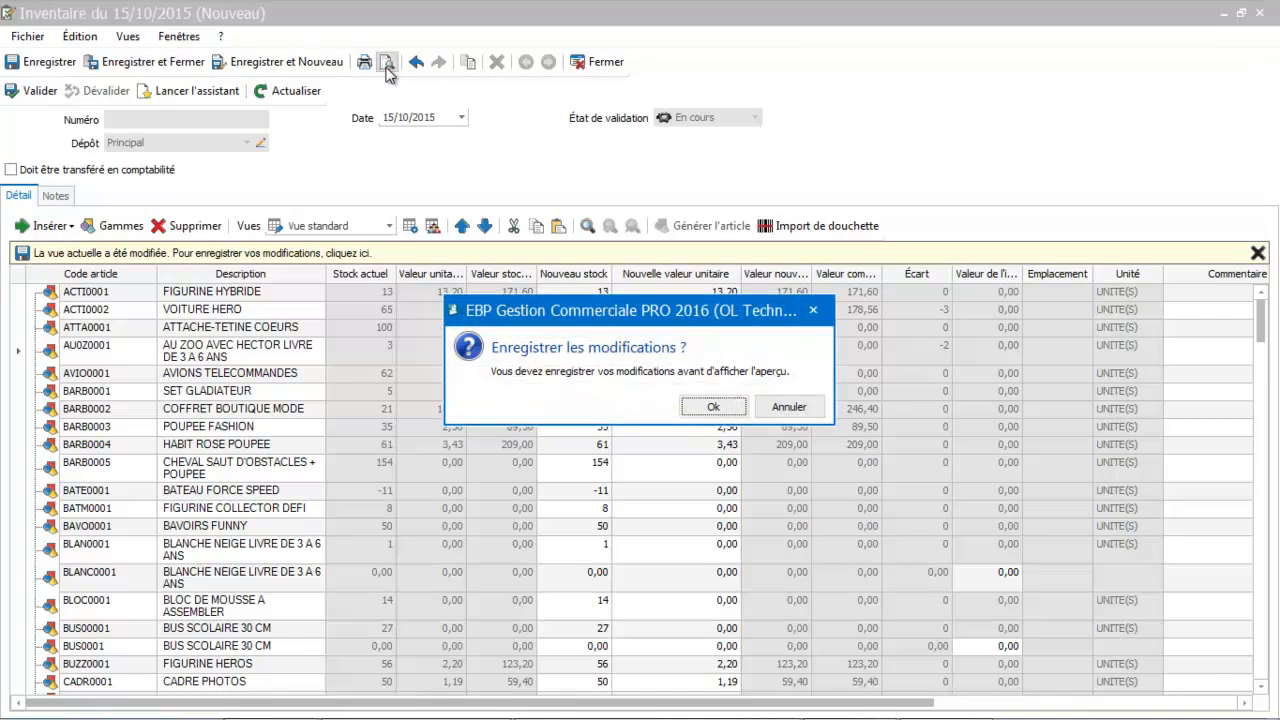
click(705, 407)
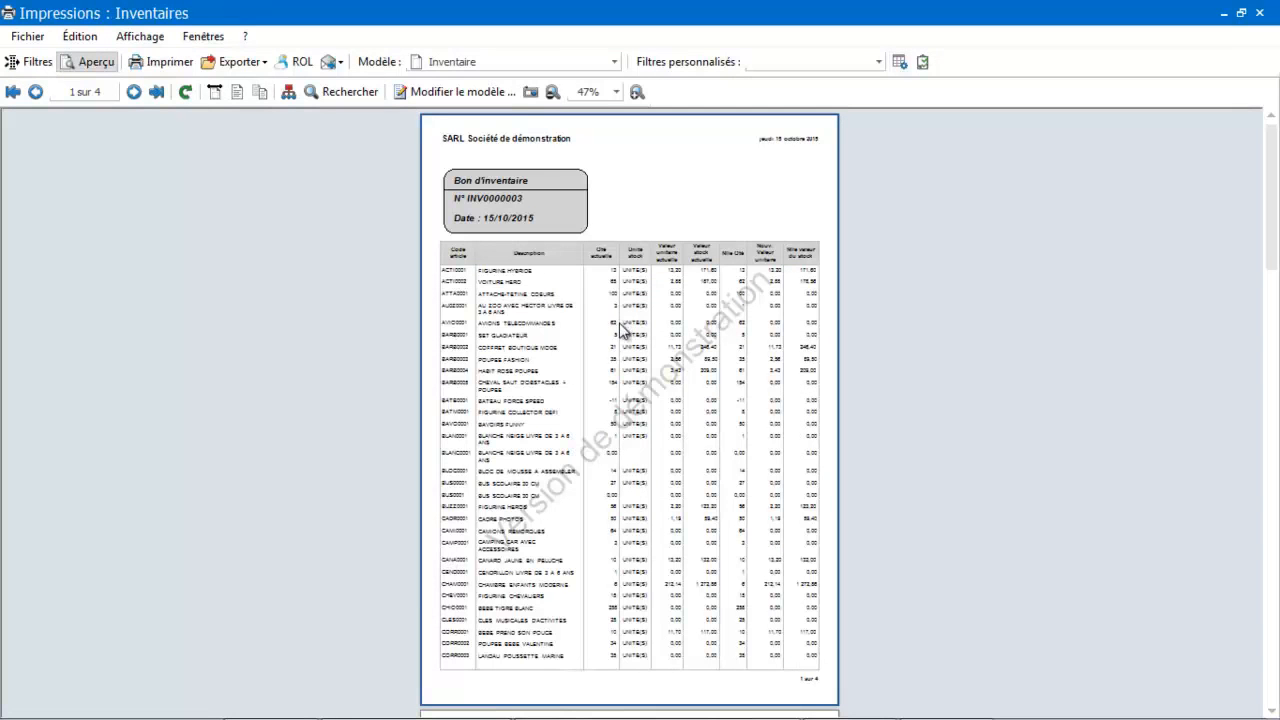
click(637, 92)
click(637, 92)
click(638, 94)
click(638, 94)
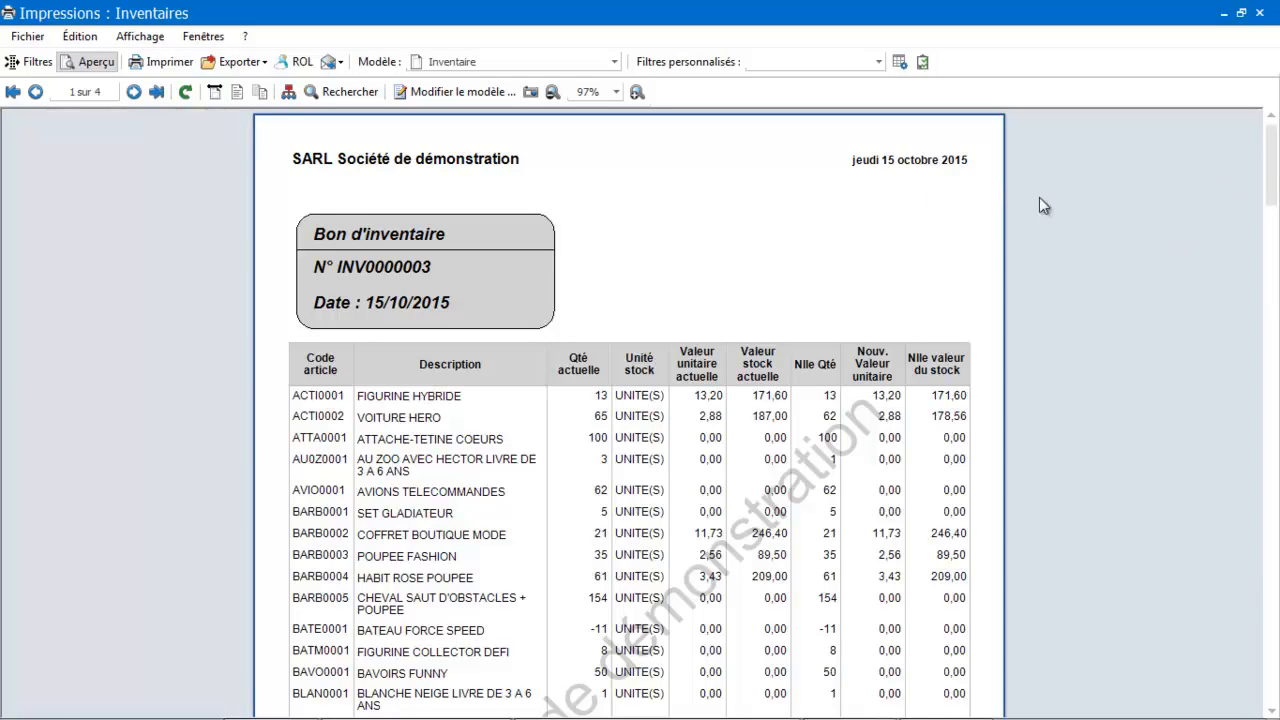
click(158, 92)
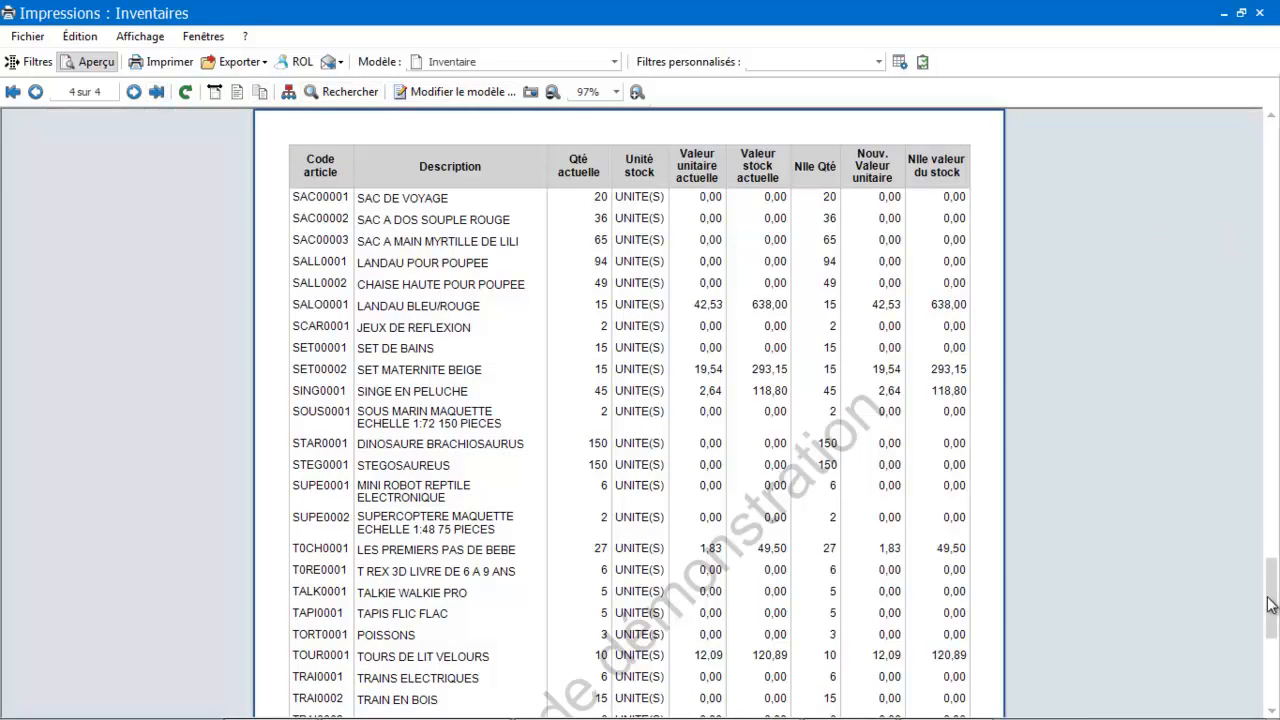
drag(1270, 600, 1277, 664)
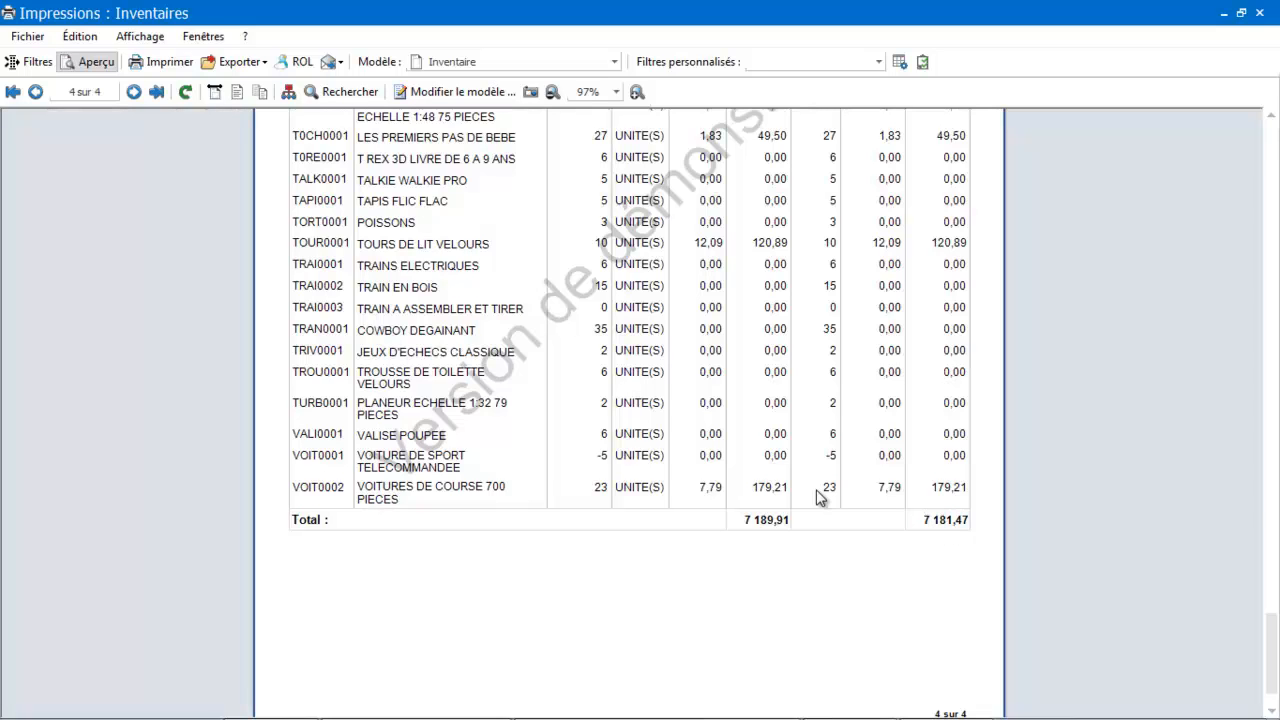
Preview the inventory with the Inventaire Pré-rempli model, examine its quantity columns, and close the preview
click(615, 63)
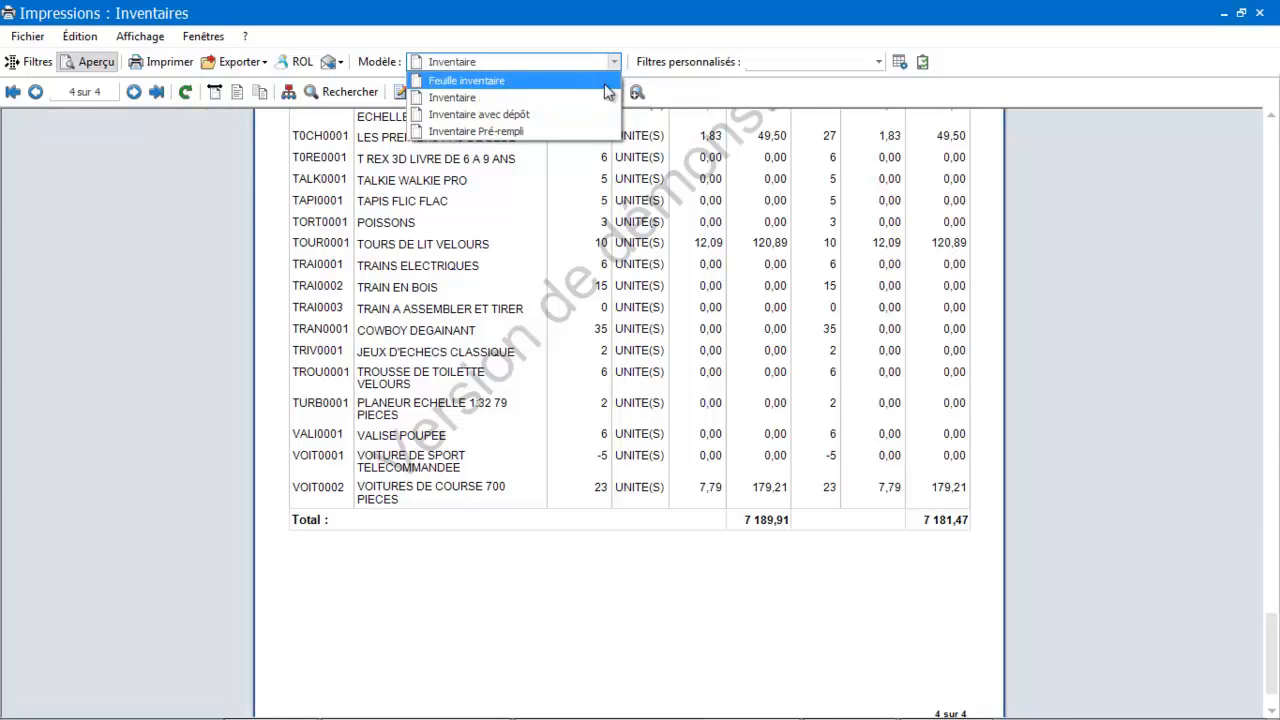
click(571, 131)
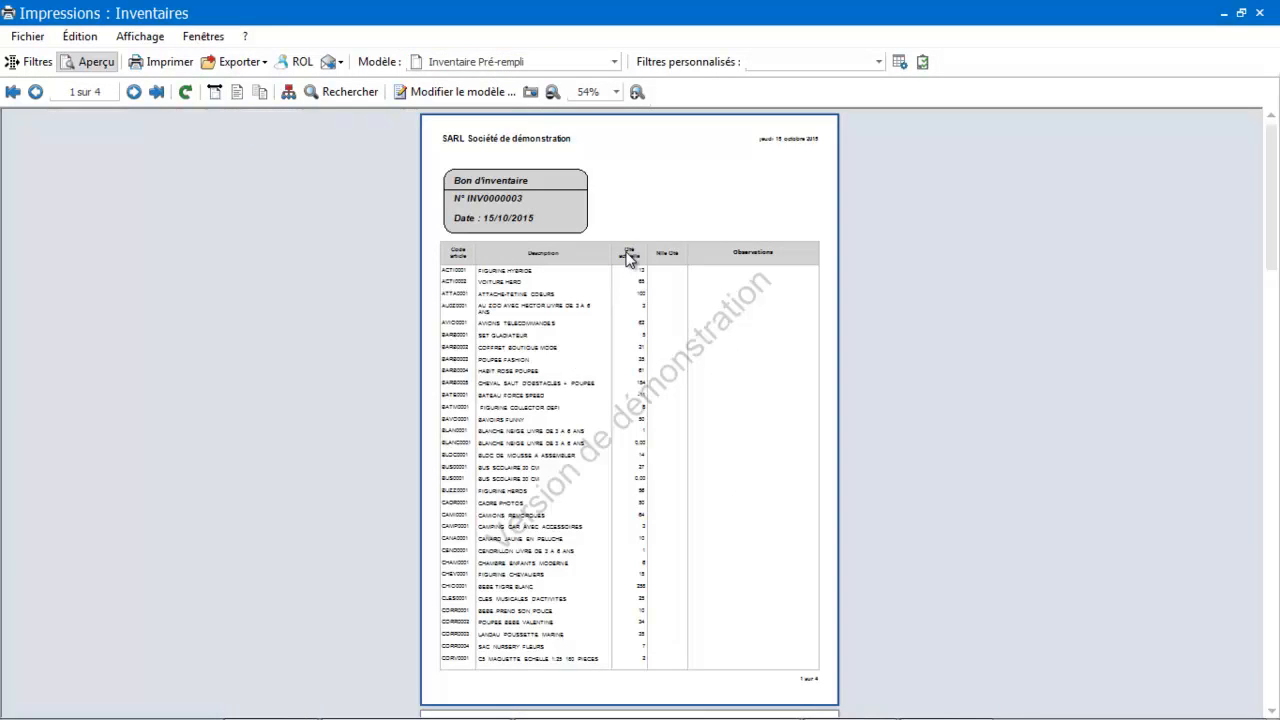
click(637, 92)
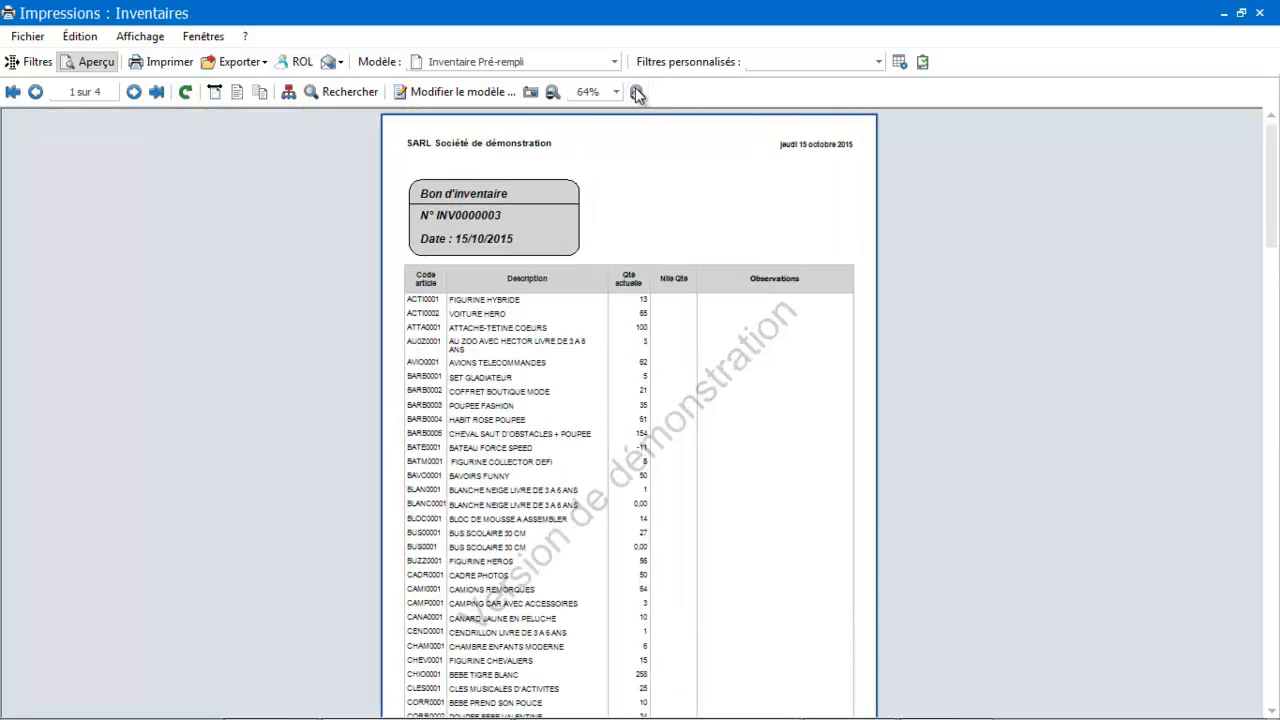
click(637, 92)
click(637, 92)
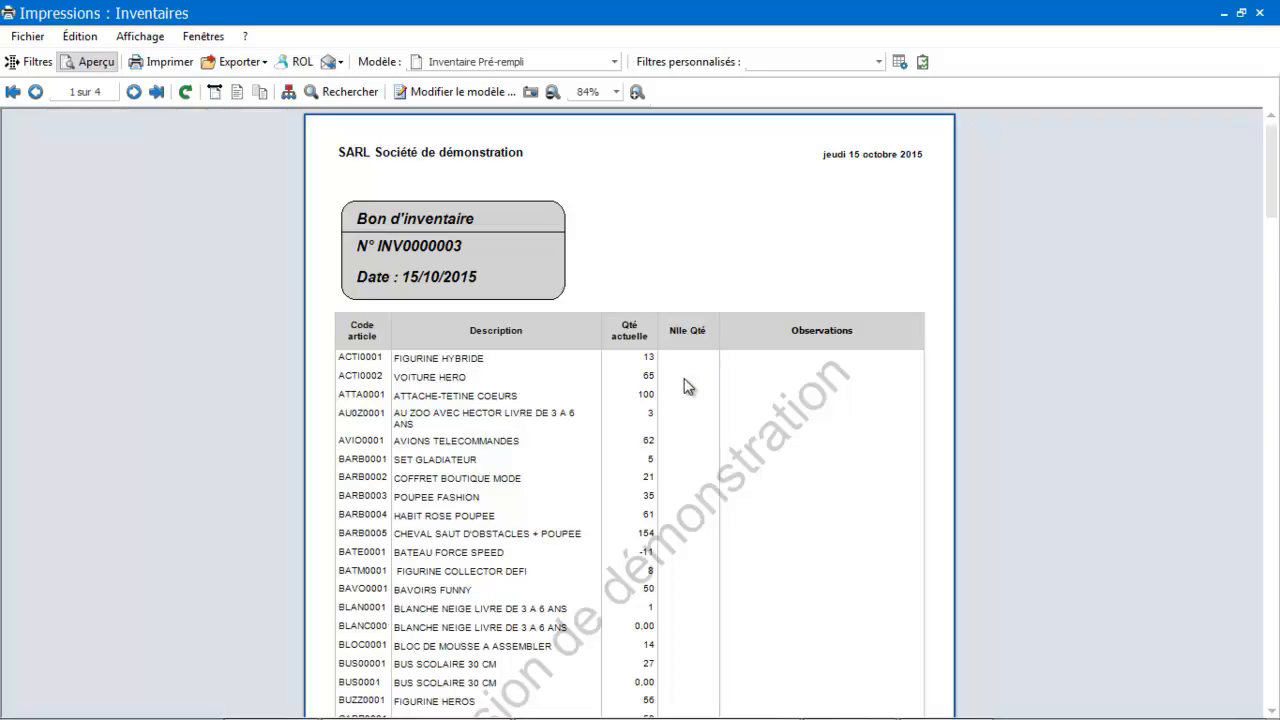
click(1259, 13)
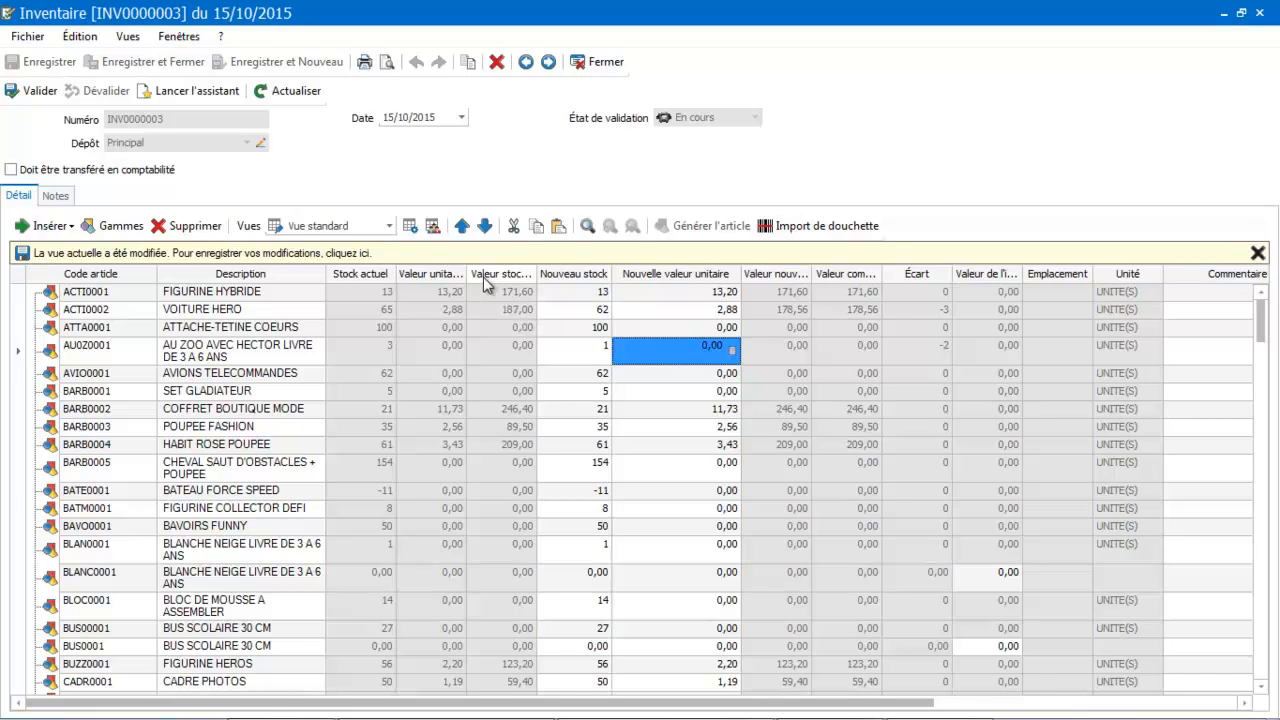
Validate the inventory of 15/10/2015 and close it
click(30, 90)
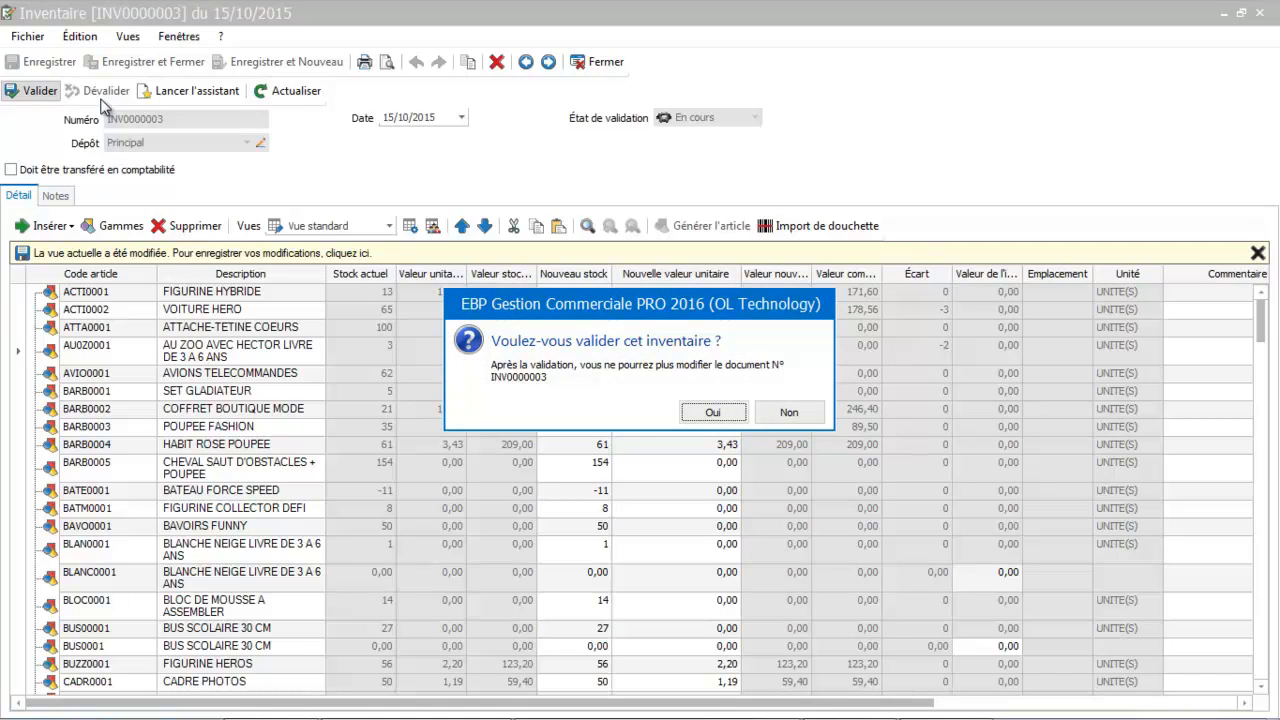
click(711, 413)
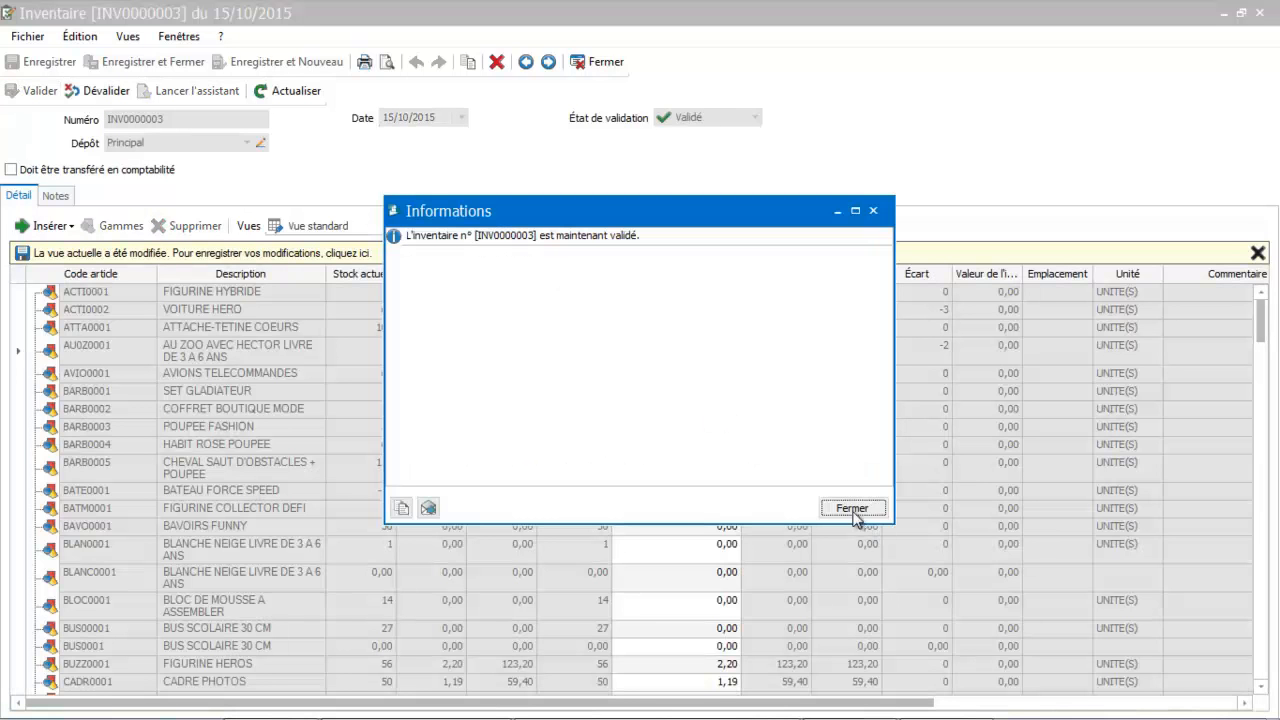
click(851, 509)
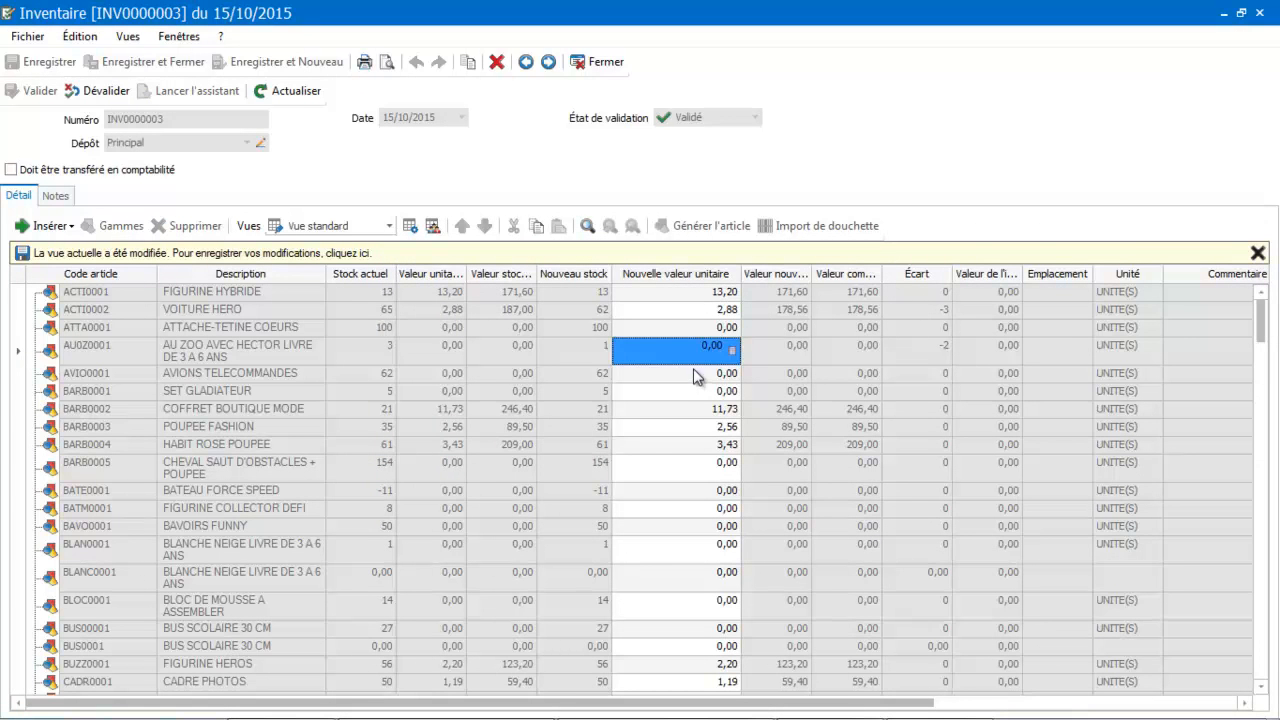
click(603, 62)
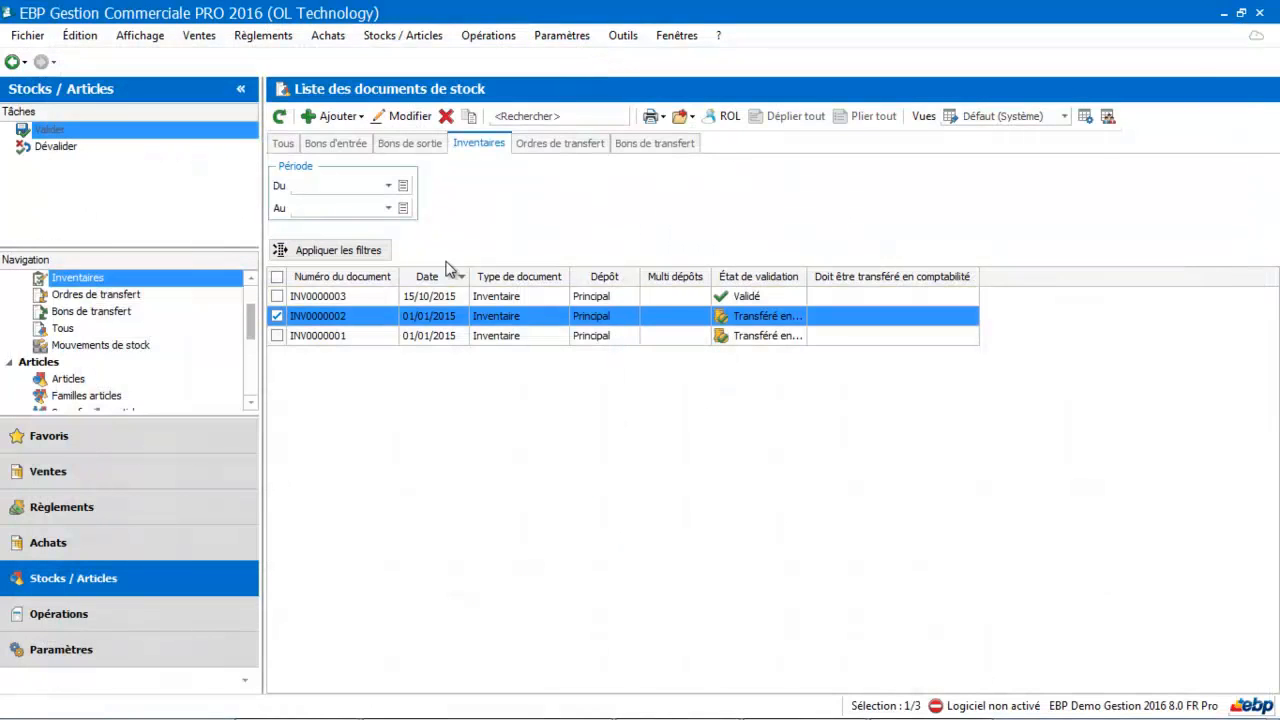
Open the stock movements list and filter it from article ACTI0001 to article ACTI0001
click(100, 345)
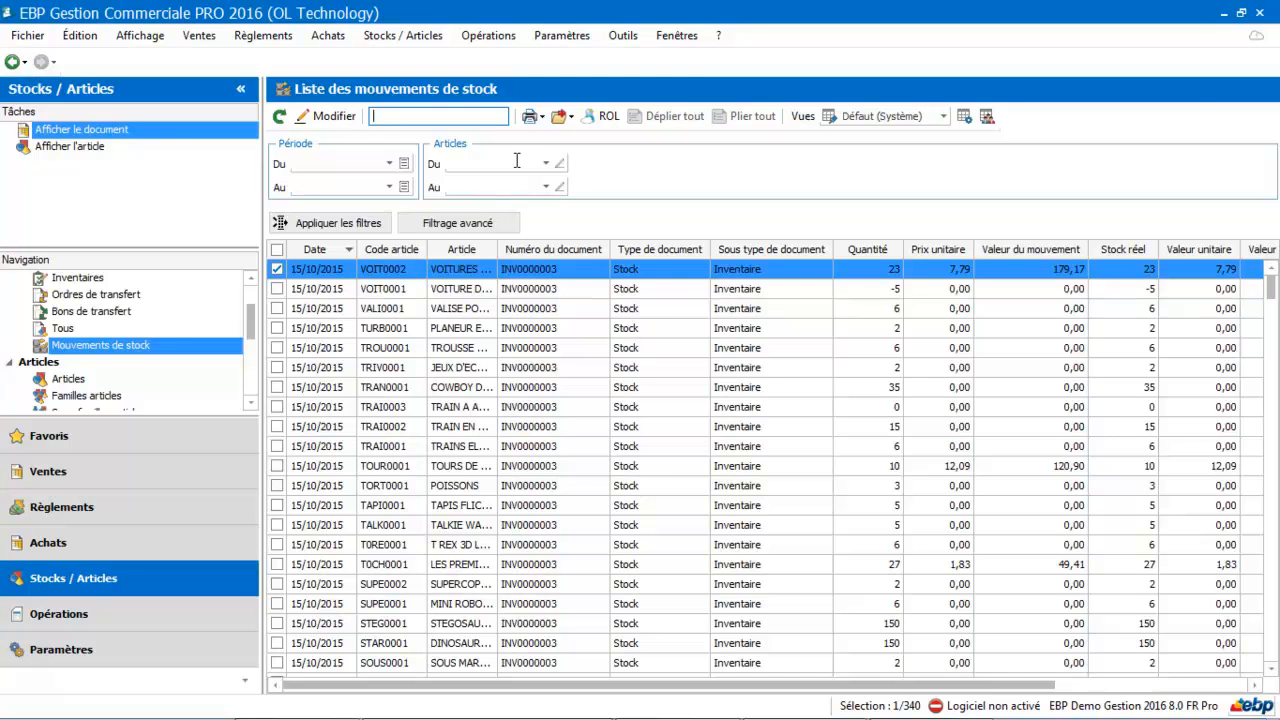
click(548, 167)
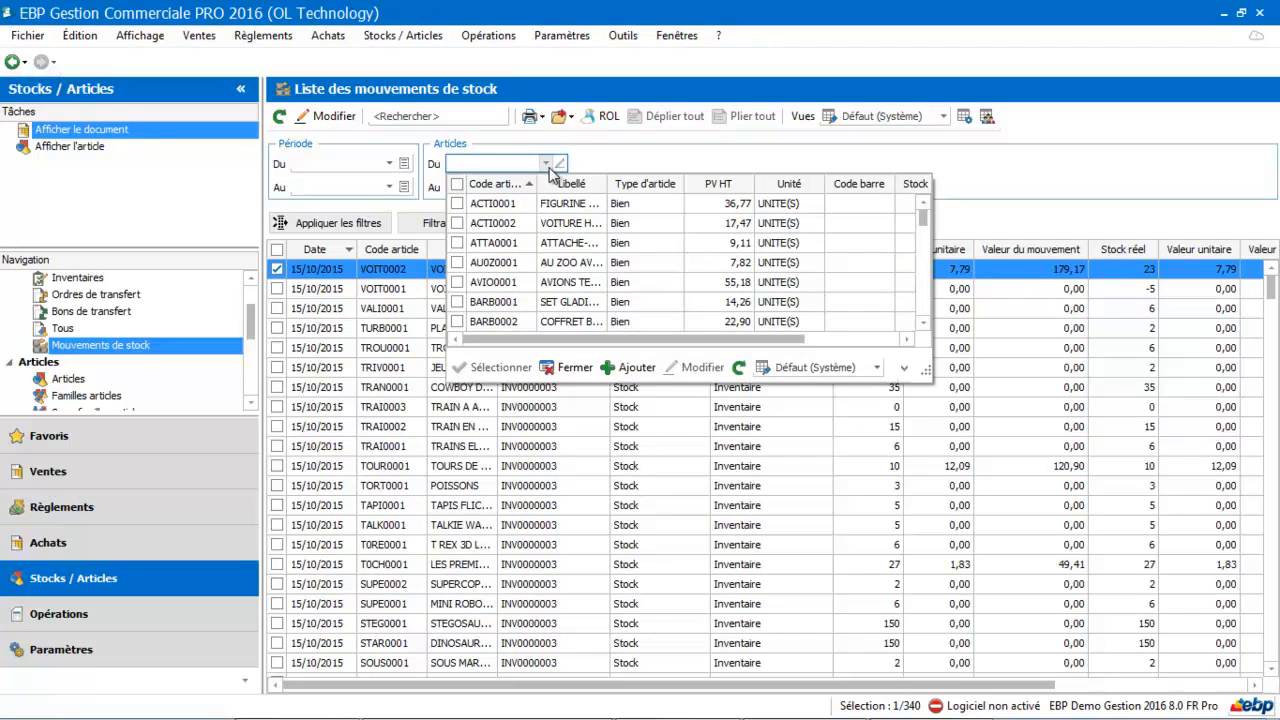
click(556, 208)
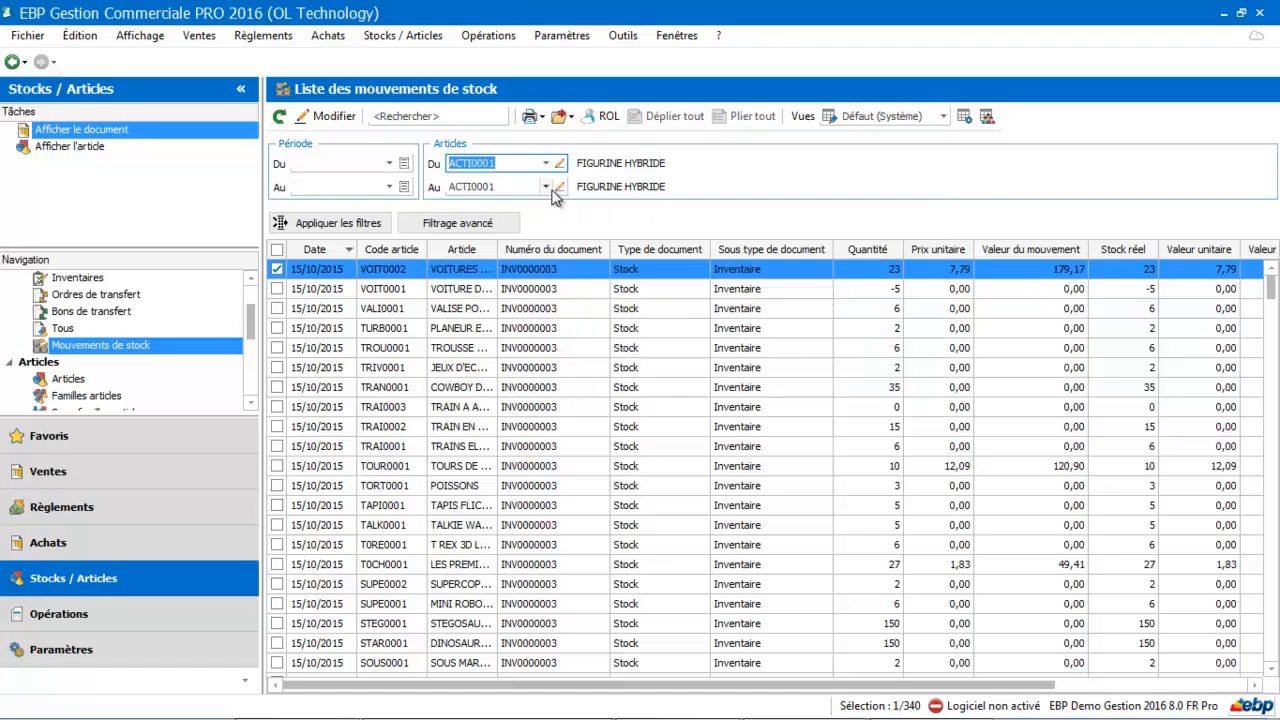
click(546, 187)
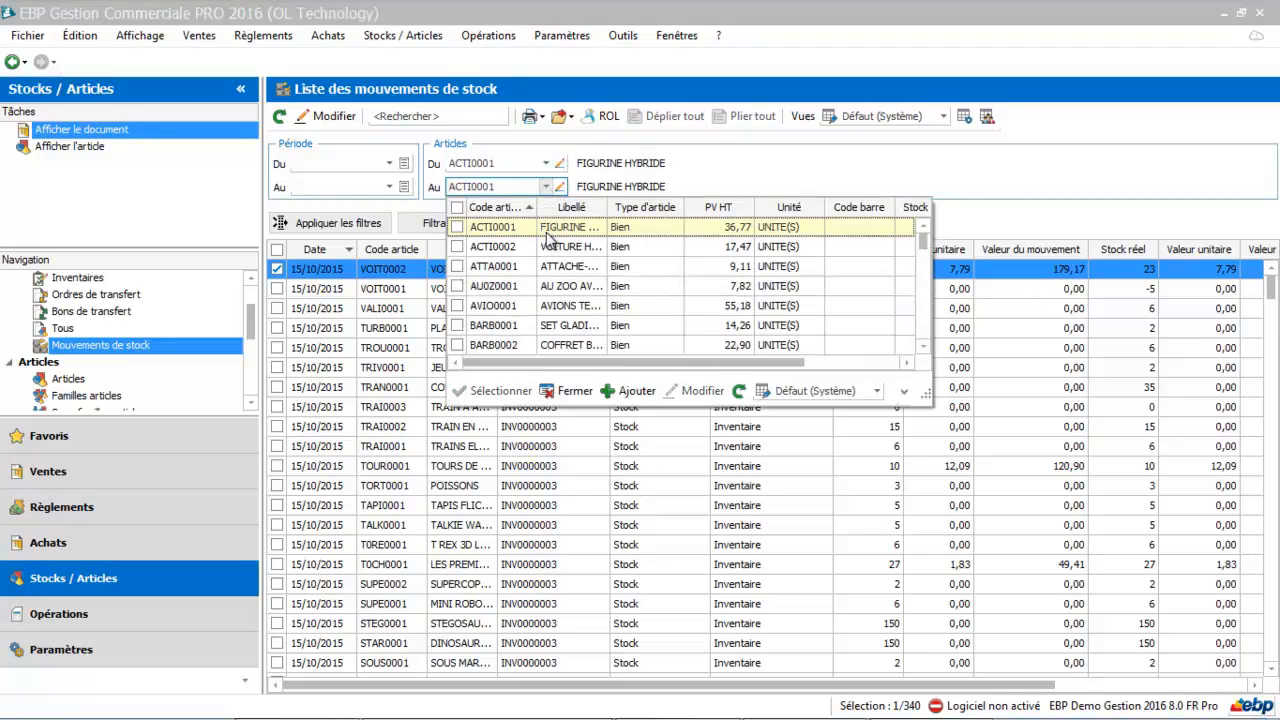
click(548, 227)
click(334, 225)
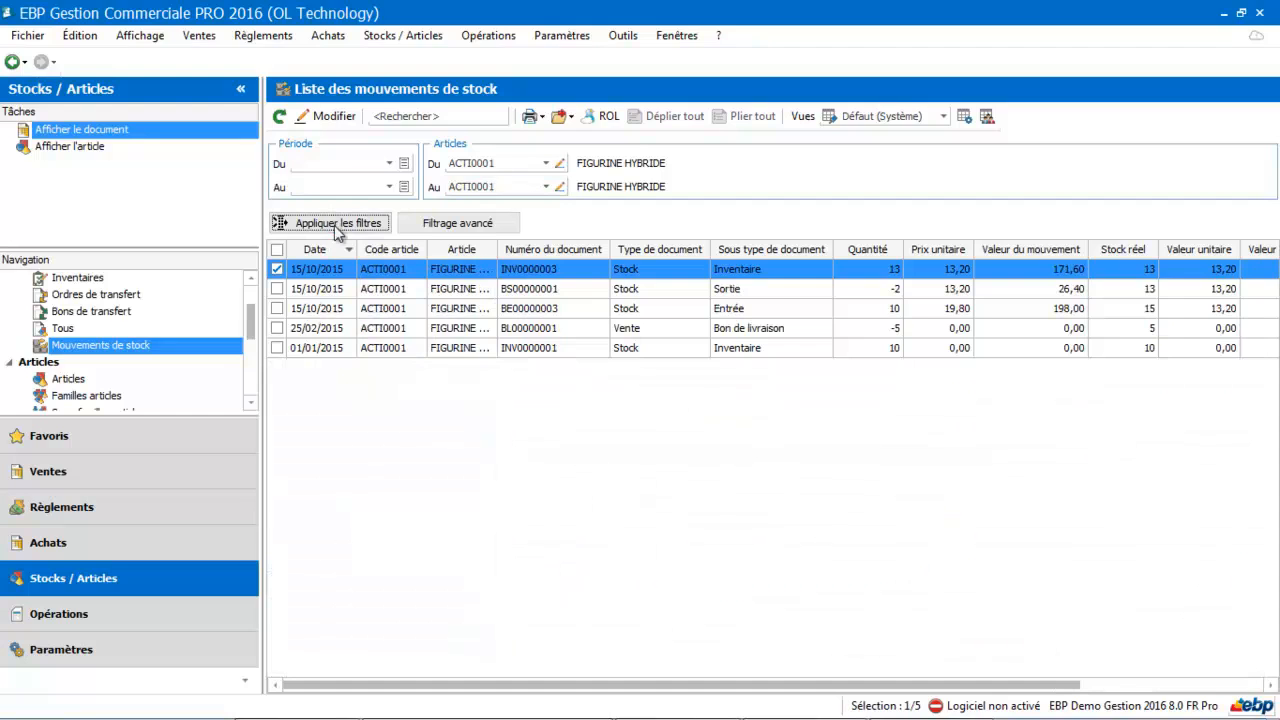